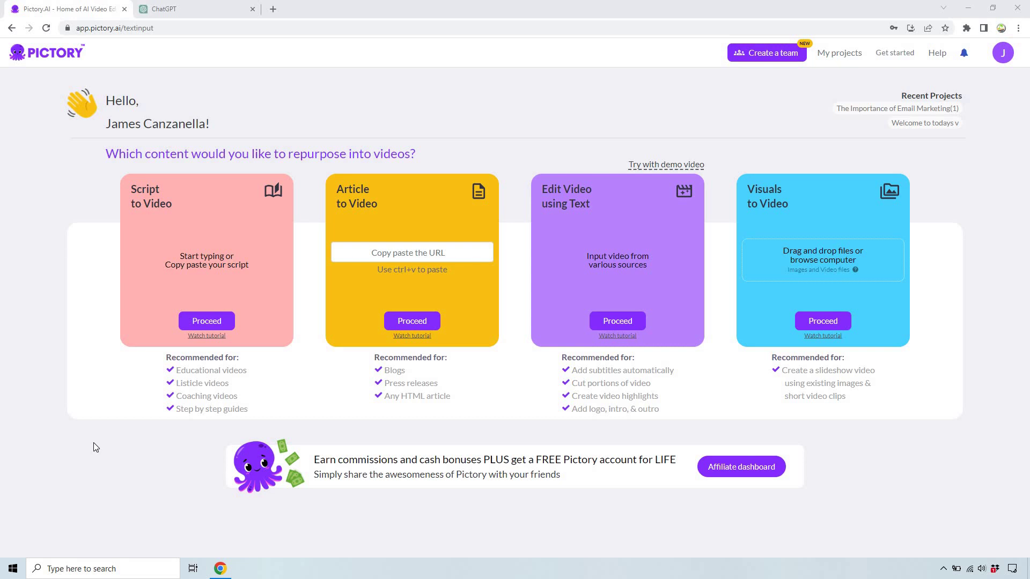
- Copy the full side-hustle script from the ChatGPT reply and return to the Pictory tab
{"action": "left_click", "coordinate": [177, 9]}
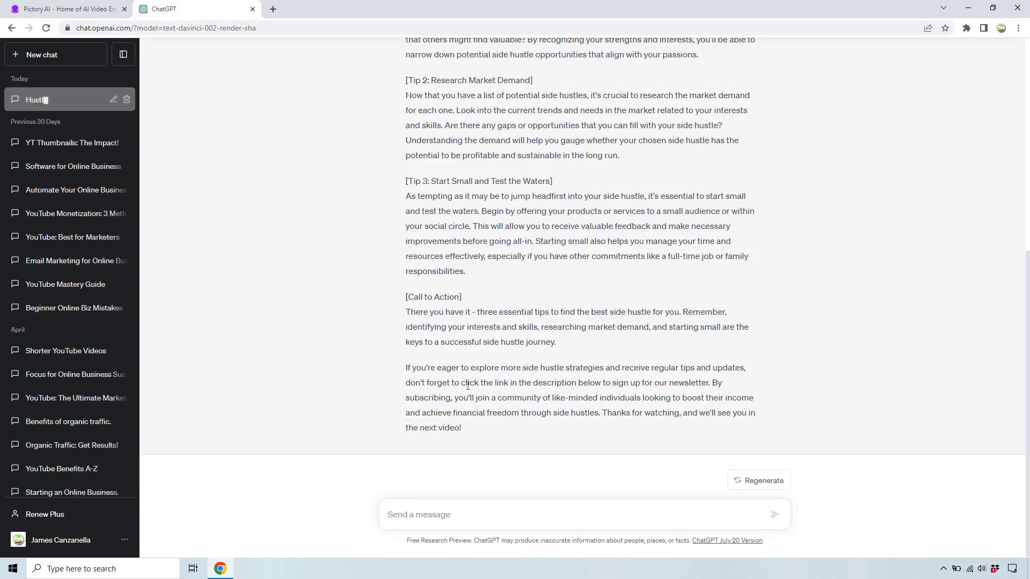
{"action": "left_click_drag", "start_coordinate": [465, 428], "coordinate": [407, 228]}
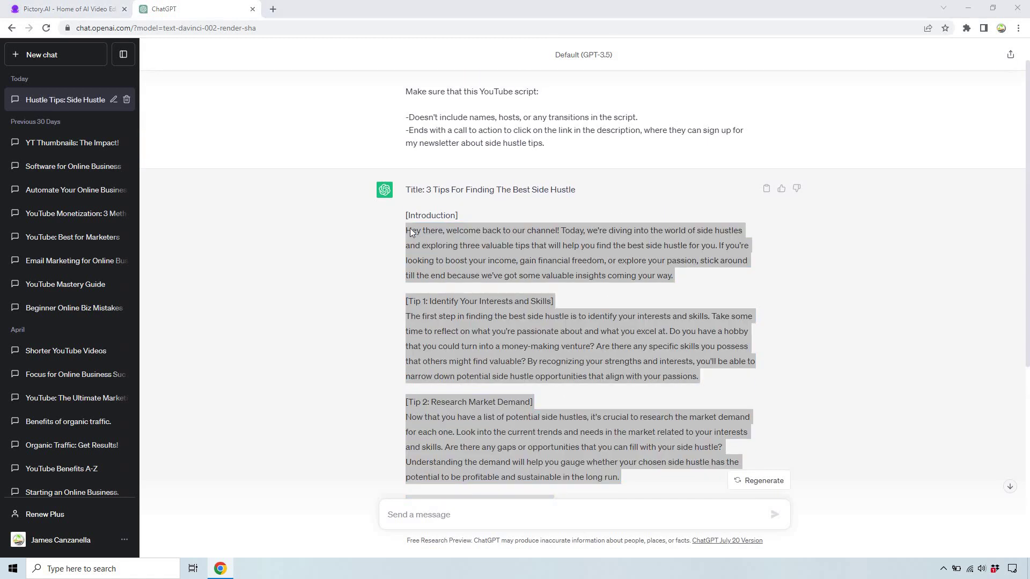
{"action": "right_click", "coordinate": [411, 231]}
{"action": "left_click", "coordinate": [429, 234]}
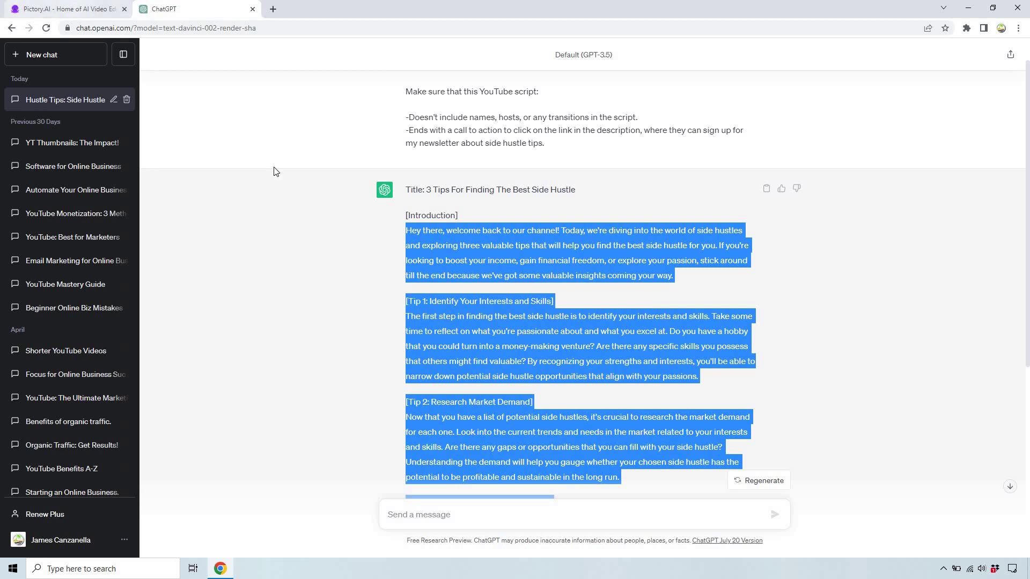
{"action": "left_click", "coordinate": [69, 9]}
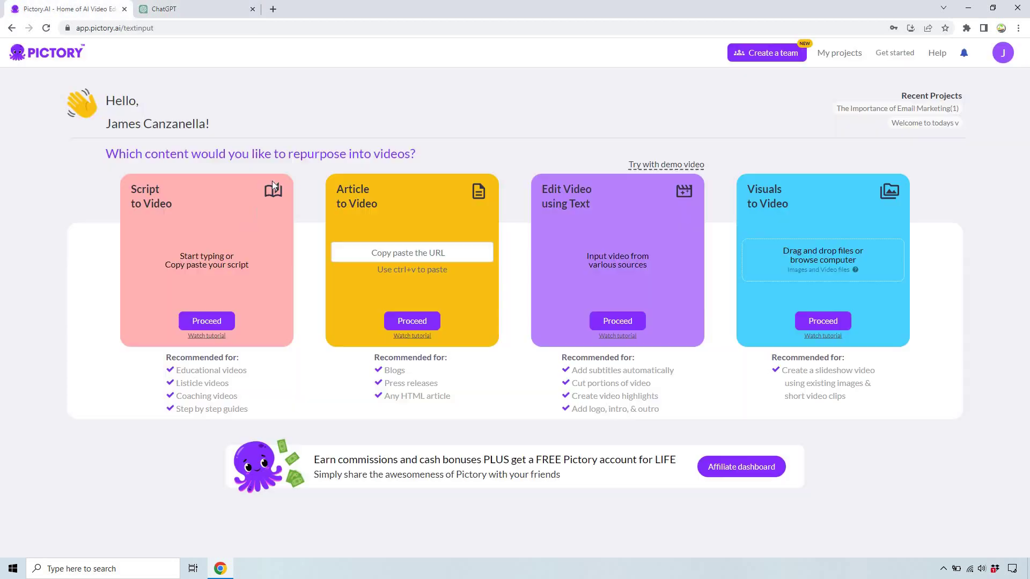
- Start a Script to Video project and paste the ChatGPT script into the script editor
{"action": "left_click", "coordinate": [206, 321]}
{"action": "left_click", "coordinate": [340, 192]}
{"action": "key", "text": "ctrl+v"}
- Copy the title from ChatGPT and use it as the video name '3 Tips For Finding The Best Side Hustle'
{"action": "key", "text": "ctrl+Tab"}
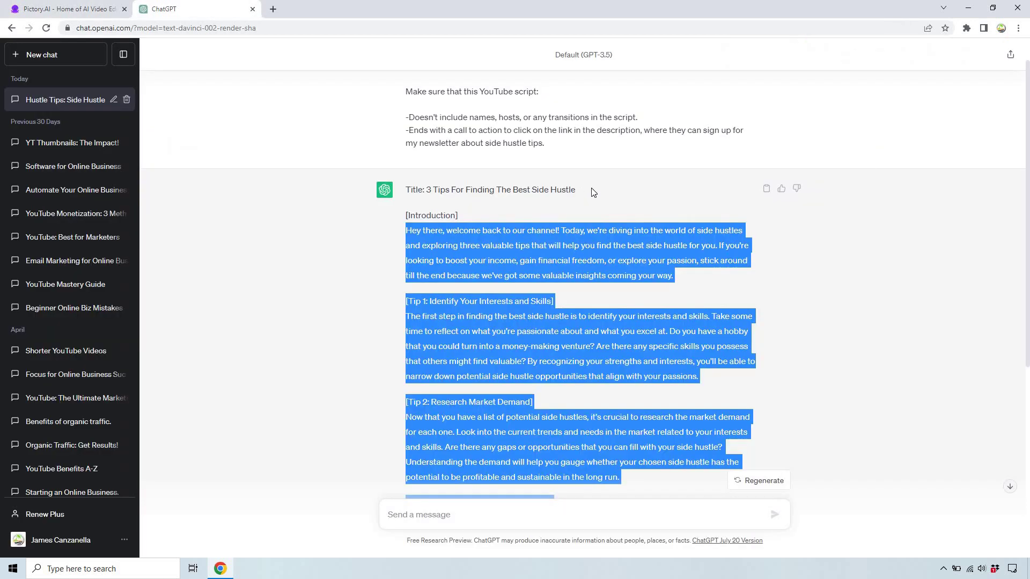
{"action": "left_click_drag", "start_coordinate": [591, 190], "coordinate": [466, 189]}
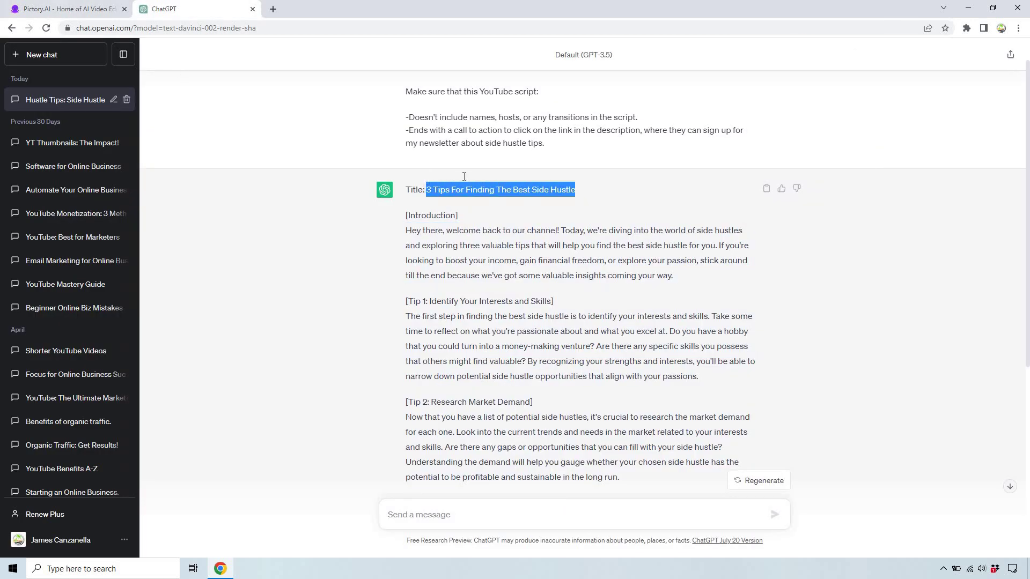
{"action": "left_click", "coordinate": [65, 7]}
{"action": "key", "text": "ctrl+v"}
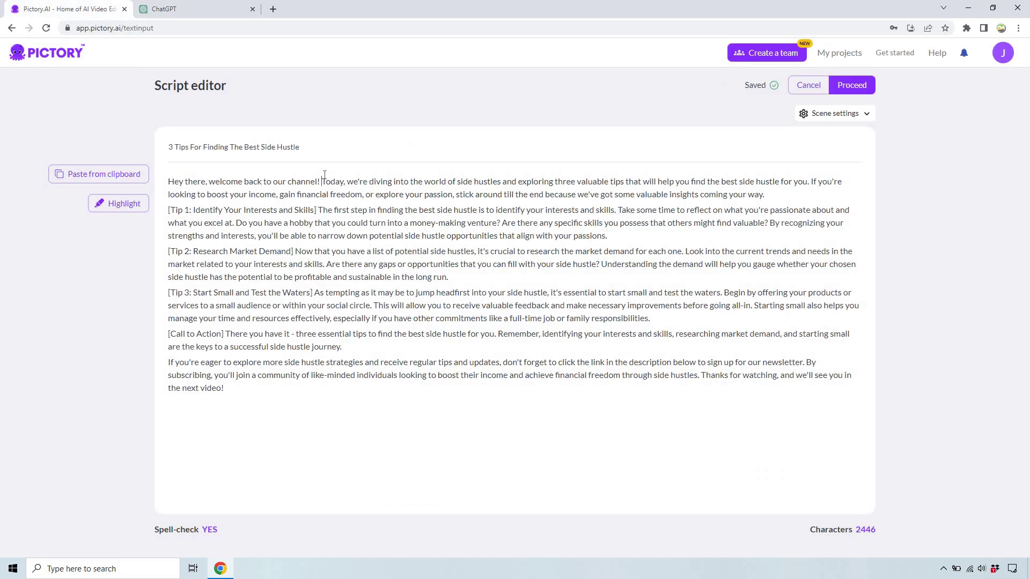
- Delete the channel greeting and break the opening sentences onto separate lines
{"action": "left_click", "coordinate": [324, 175]}
{"action": "key", "text": "BackSpace"}
{"action": "key", "text": "BackSpace"}
{"action": "key", "text": "BackSpace"}
{"action": "key", "text": "BackSpace"}
{"action": "key", "text": "BackSpace"}
{"action": "key", "text": "BackSpace"}
{"action": "key", "text": "BackSpace"}
{"action": "key", "text": "BackSpace"}
{"action": "key", "text": "BackSpace"}
{"action": "key", "text": "BackSpace"}
{"action": "key", "text": "BackSpace"}
{"action": "key", "text": "BackSpace"}
{"action": "key", "text": "BackSpace"}
{"action": "key", "text": "BackSpace"}
{"action": "key", "text": "BackSpace"}
{"action": "key", "text": "BackSpace"}
{"action": "key", "text": "BackSpace"}
{"action": "key", "text": "BackSpace"}
{"action": "key", "text": "BackSpace"}
{"action": "key", "text": "BackSpace"}
{"action": "key", "text": "BackSpace"}
{"action": "key", "text": "BackSpace"}
{"action": "key", "text": "BackSpace"}
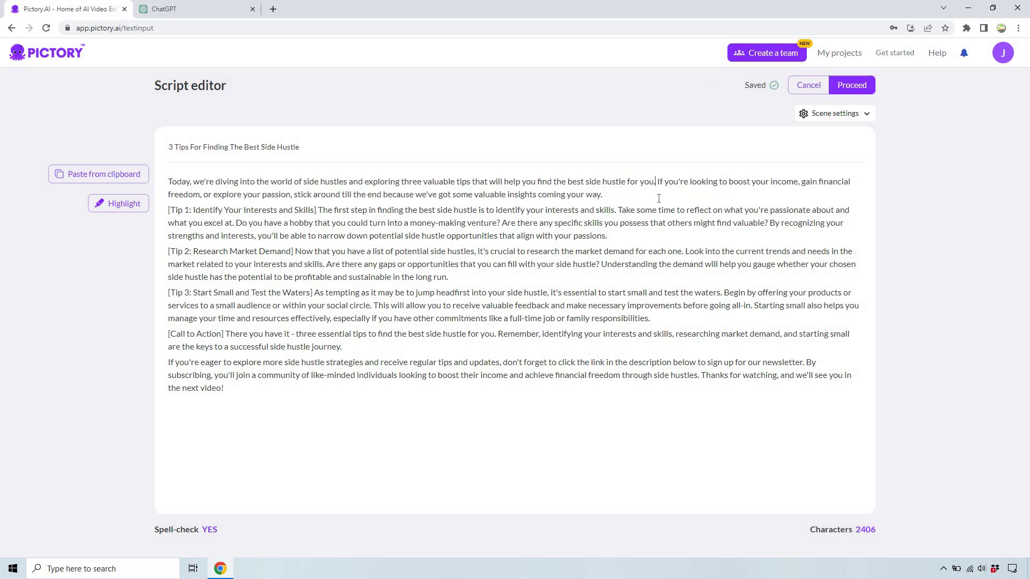
{"action": "key", "text": "BackSpace"}
{"action": "key", "text": "Return"}
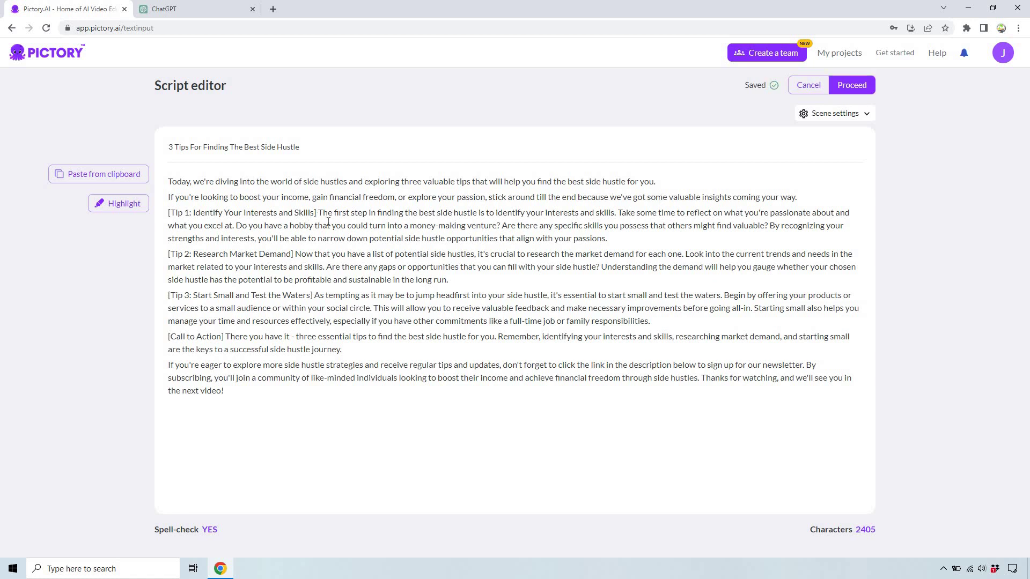
{"action": "key", "text": "BackSpace"}
{"action": "key", "text": "Return"}
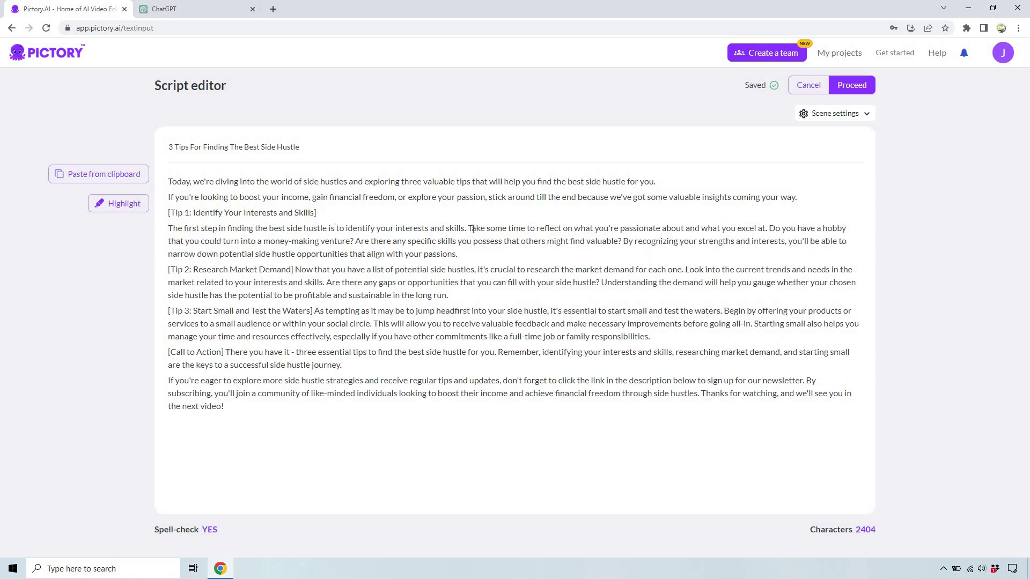
{"action": "left_click", "coordinate": [470, 229]}
{"action": "key", "text": "BackSpace"}
{"action": "key", "text": "Return"}
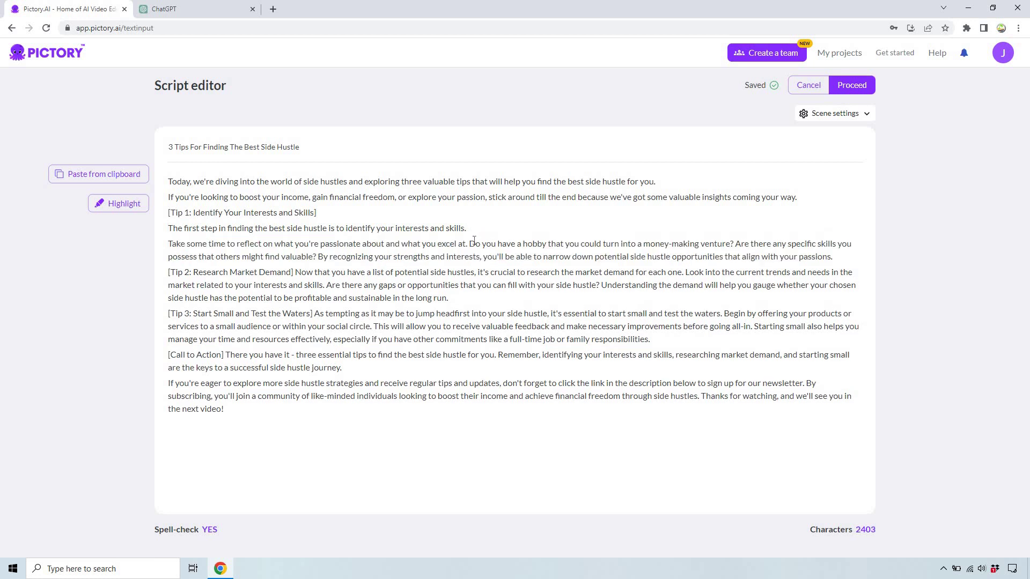
- Replace the whole script with the one-sentence-per-line version and review it
{"action": "key", "text": "ctrl+a"}
{"action": "key", "text": "ctrl+v"}
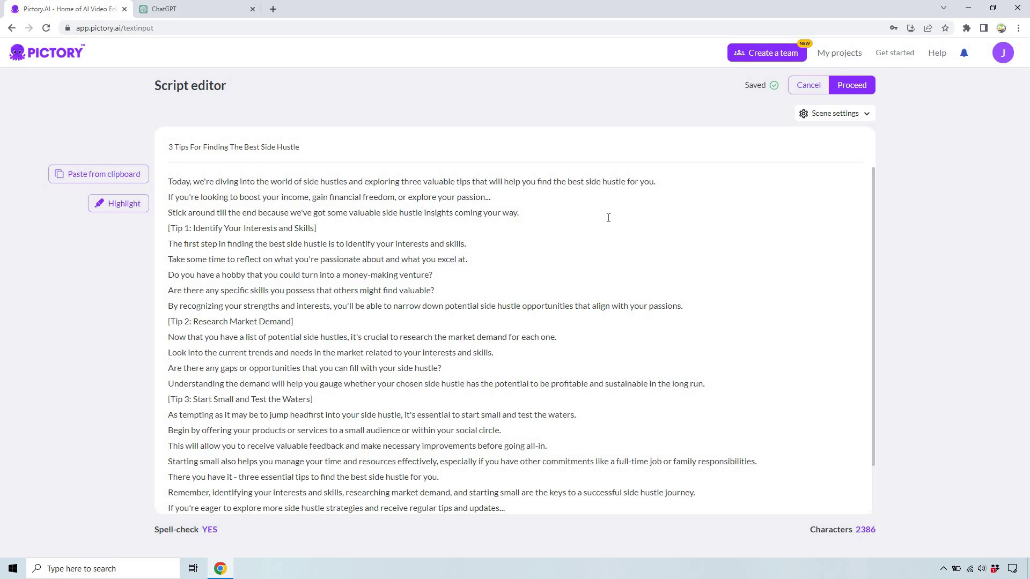
{"action": "scroll", "coordinate": [607, 274], "scroll_direction": "down", "scroll_amount": 1}
{"action": "scroll", "coordinate": [650, 194], "scroll_direction": "up", "scroll_amount": 1}
{"action": "scroll", "coordinate": [664, 316], "scroll_direction": "down", "scroll_amount": 1}
{"action": "scroll", "coordinate": [664, 314], "scroll_direction": "up", "scroll_amount": 1}
{"action": "scroll", "coordinate": [668, 296], "scroll_direction": "down", "scroll_amount": 1}
{"action": "scroll", "coordinate": [667, 294], "scroll_direction": "up", "scroll_amount": 1}
- Submit the script and pick the Corporate template in 16:9 landscape
{"action": "left_click", "coordinate": [870, 87]}
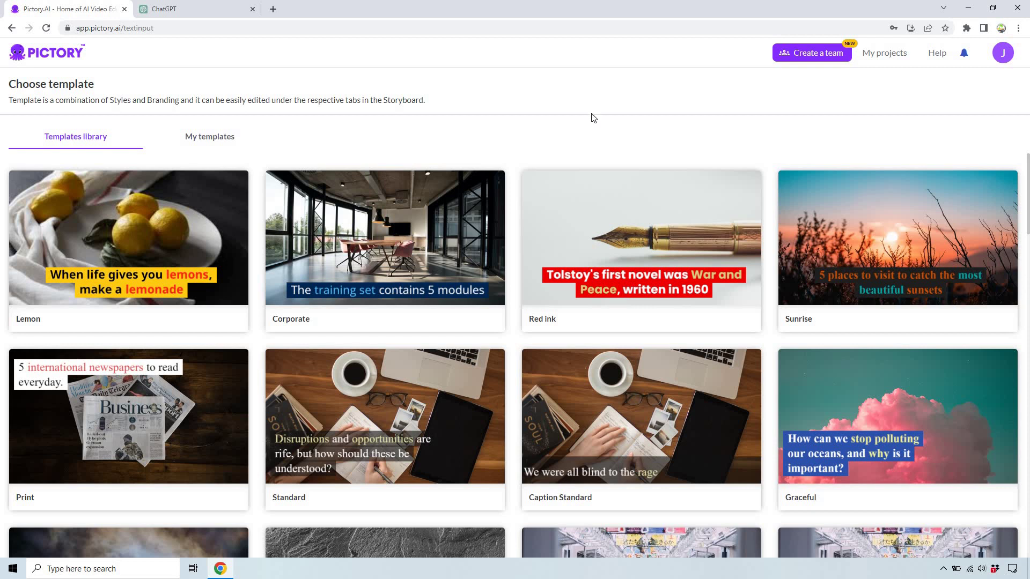
{"action": "scroll", "coordinate": [592, 394], "scroll_direction": "down", "scroll_amount": 10}
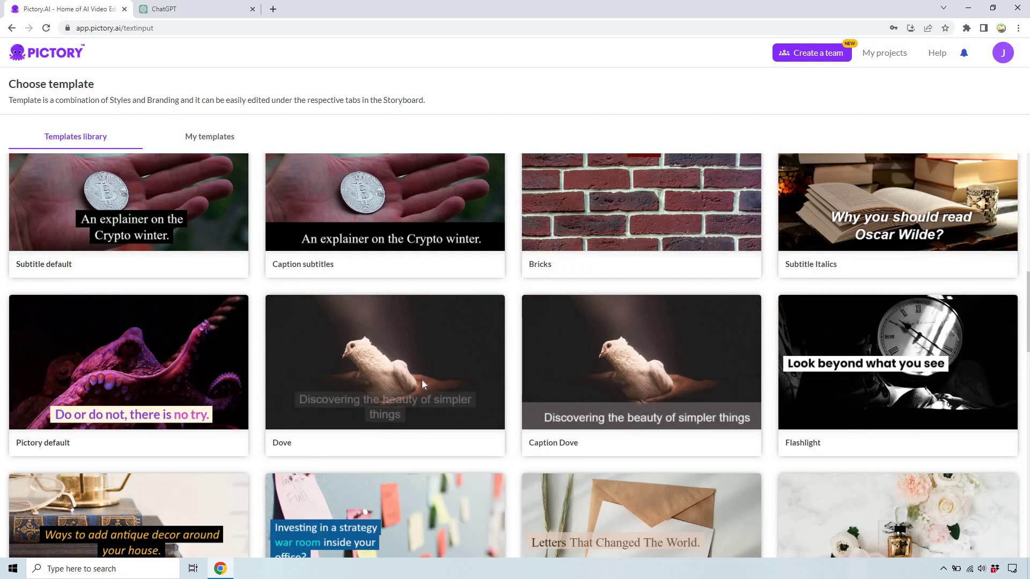
{"action": "scroll", "coordinate": [424, 382], "scroll_direction": "up", "scroll_amount": 5}
{"action": "scroll", "coordinate": [425, 386], "scroll_direction": "up", "scroll_amount": 5}
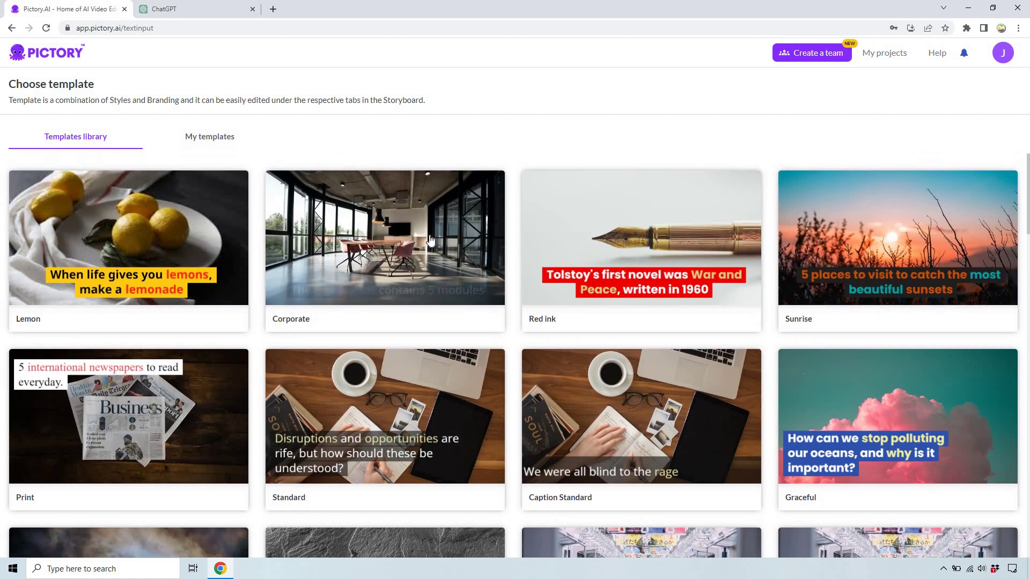
{"action": "mouse_move", "coordinate": [430, 240]}
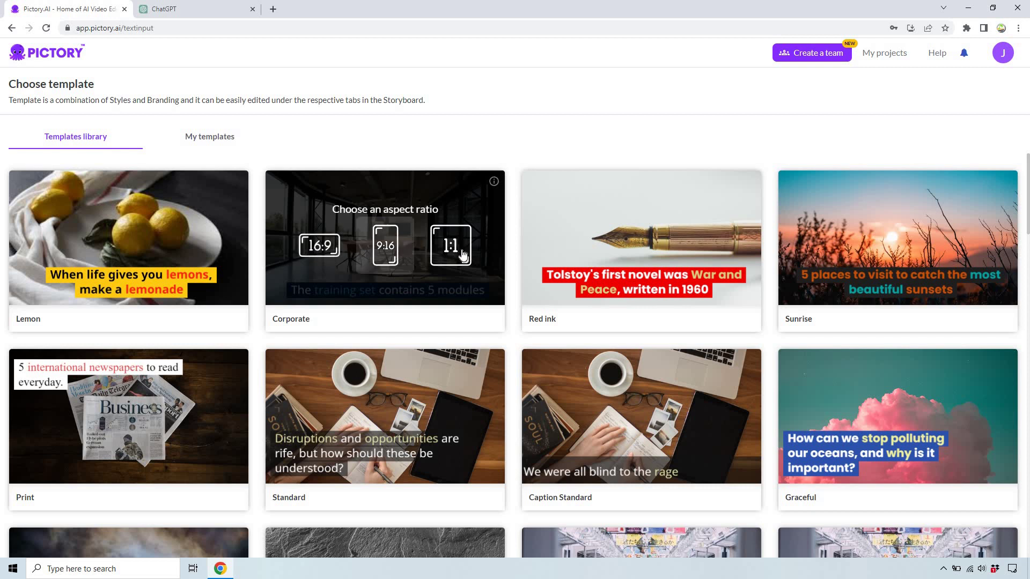
{"action": "left_click", "coordinate": [331, 246]}
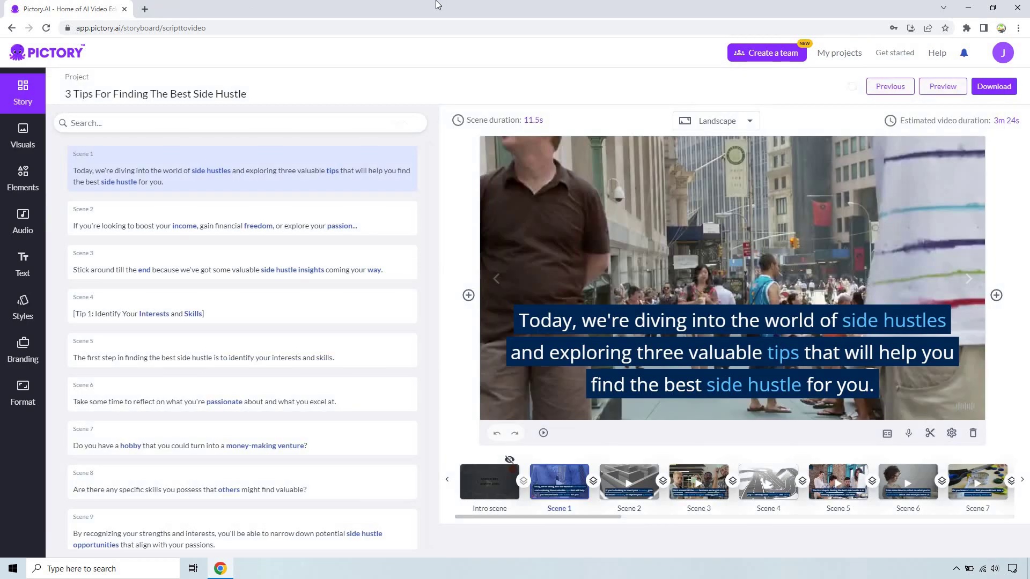
- Preview the clips for Scenes 2, 4 and 5, then return to Scene 1 and select 'valuable'
{"action": "left_click", "coordinate": [371, 216]}
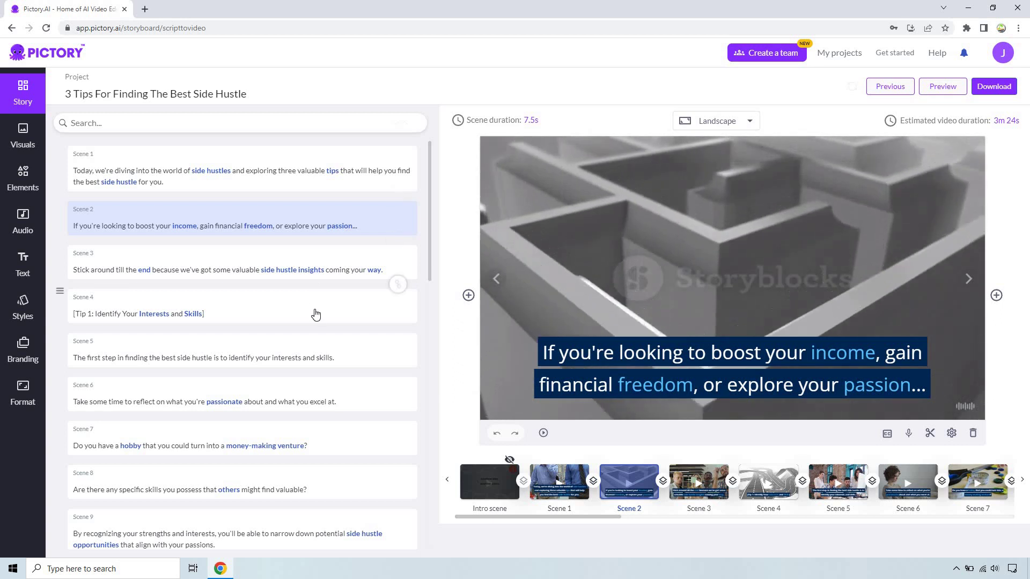
{"action": "left_click", "coordinate": [315, 315]}
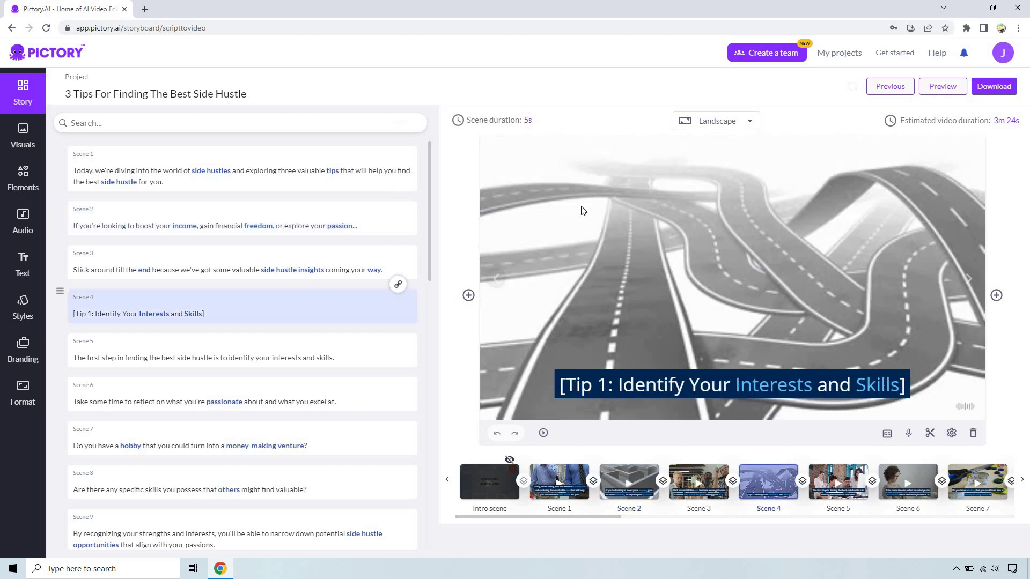
{"action": "left_click", "coordinate": [376, 354]}
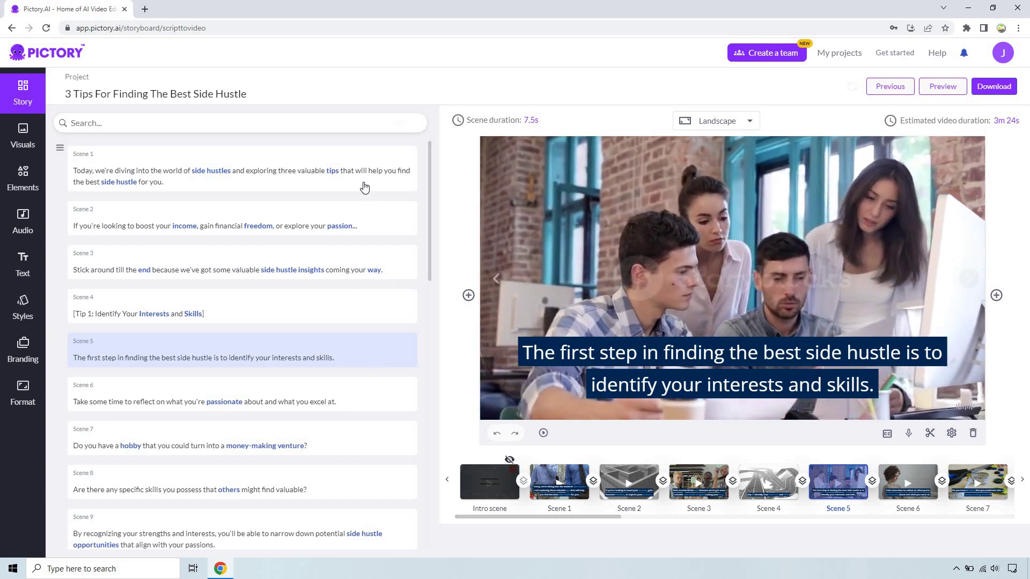
{"action": "left_click", "coordinate": [363, 186]}
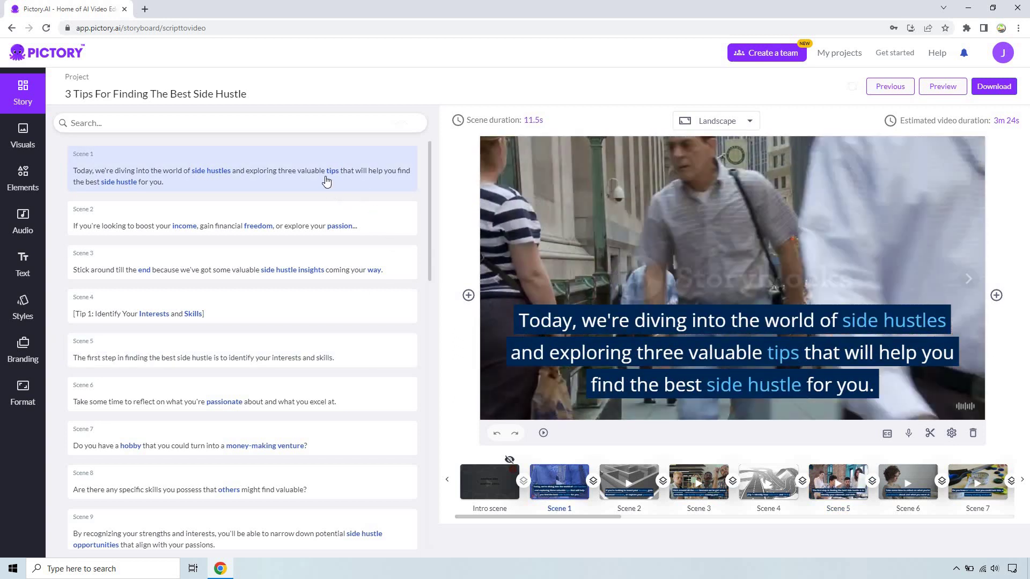
{"action": "left_click", "coordinate": [316, 169]}
{"action": "double_click", "coordinate": [316, 170]}
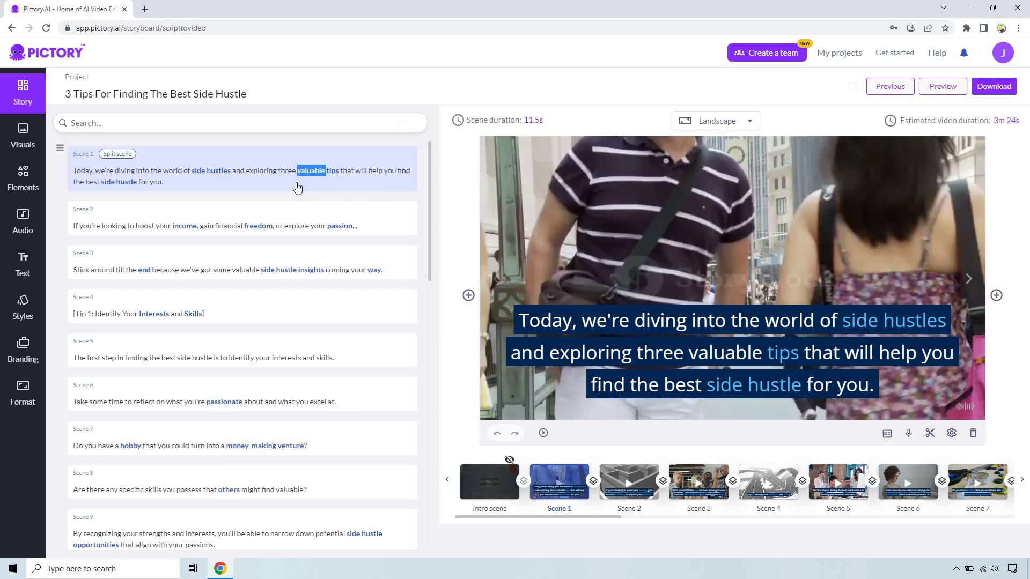
- Give Scene 2 the money-counting clip from an 'income' search of the visuals library
{"action": "left_click", "coordinate": [10, 147]}
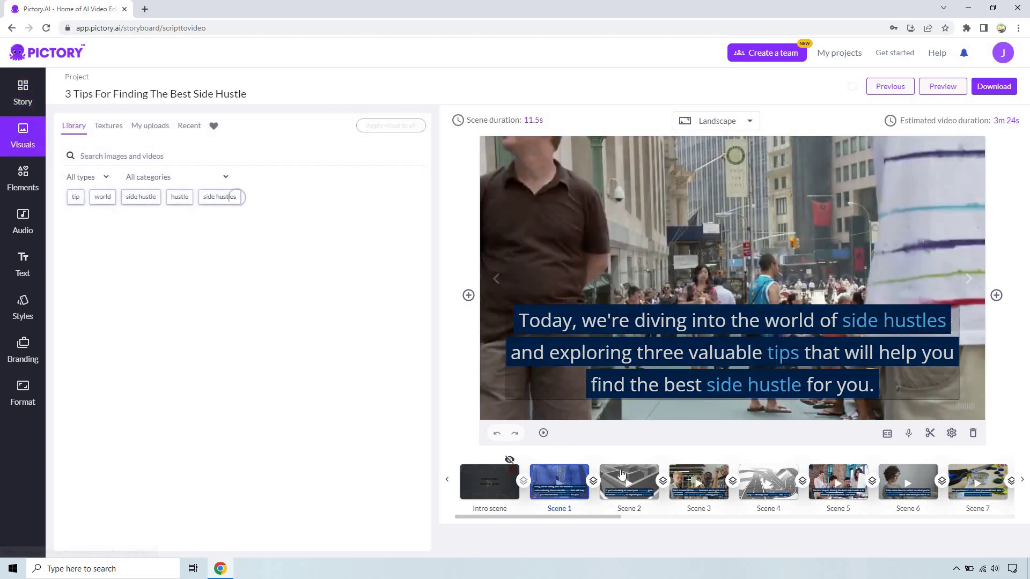
{"action": "left_click", "coordinate": [628, 477]}
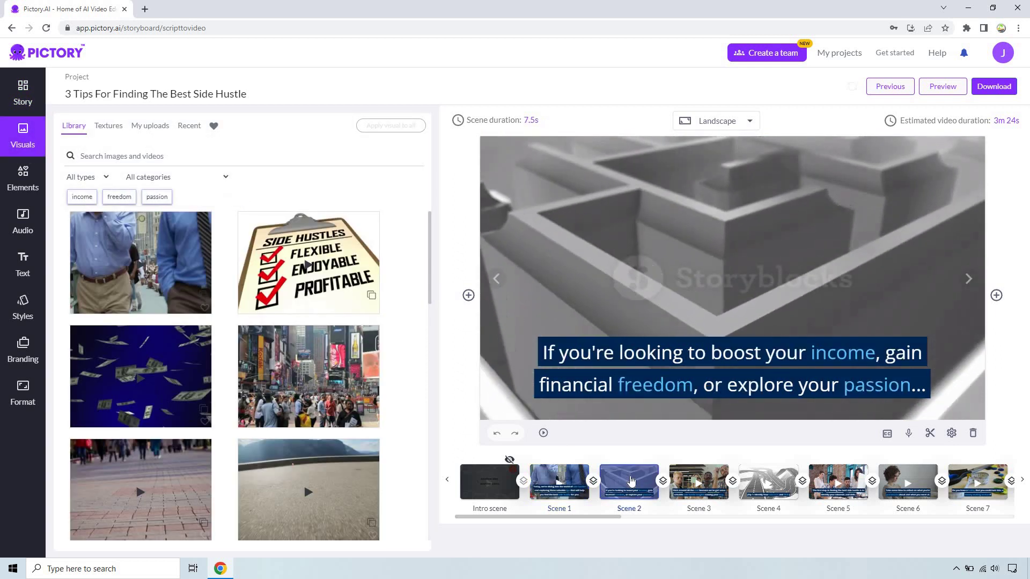
{"action": "left_click", "coordinate": [191, 155]}
{"action": "type", "text": "income"}
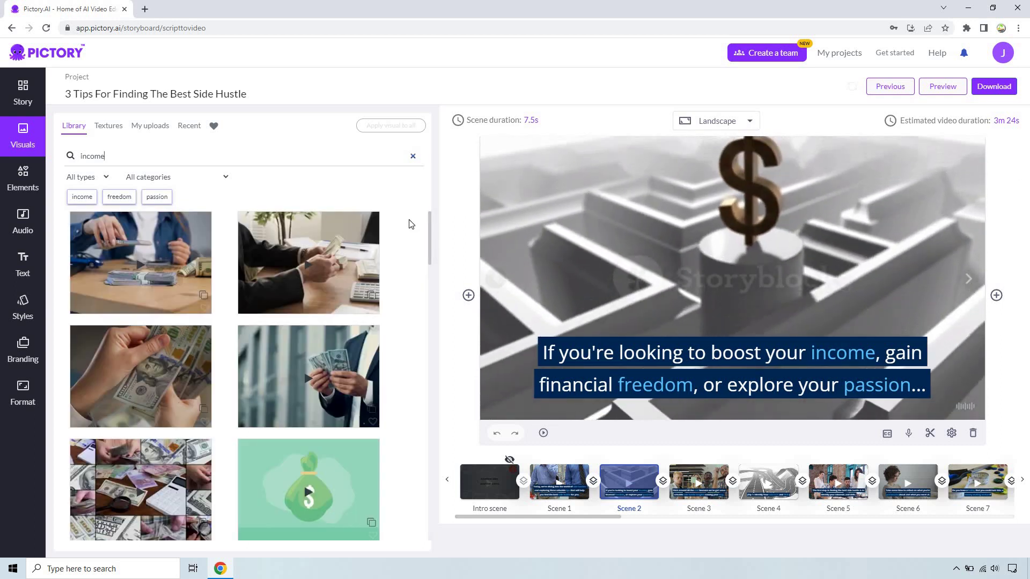
{"action": "mouse_move", "coordinate": [316, 241]}
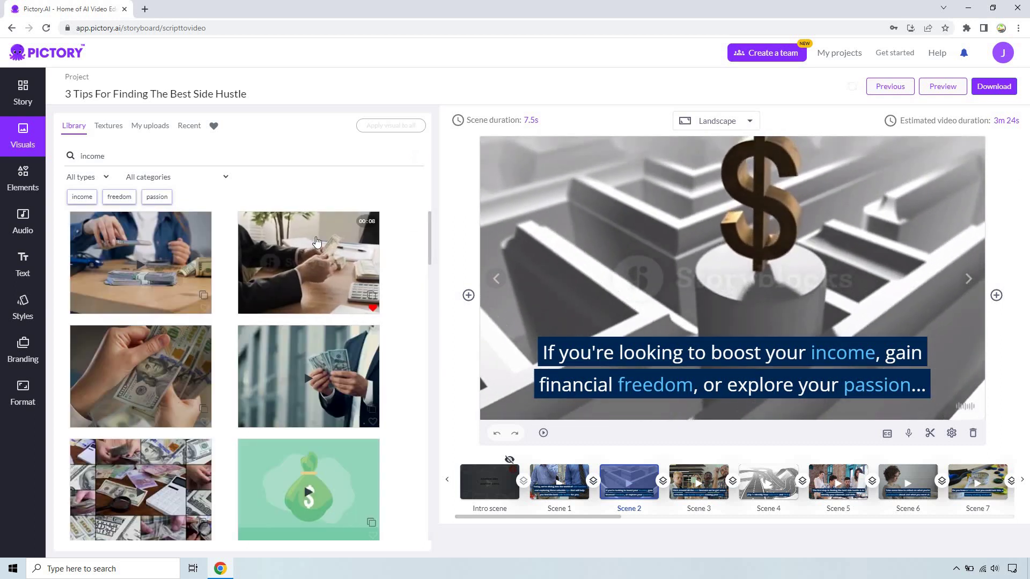
{"action": "left_click", "coordinate": [317, 242]}
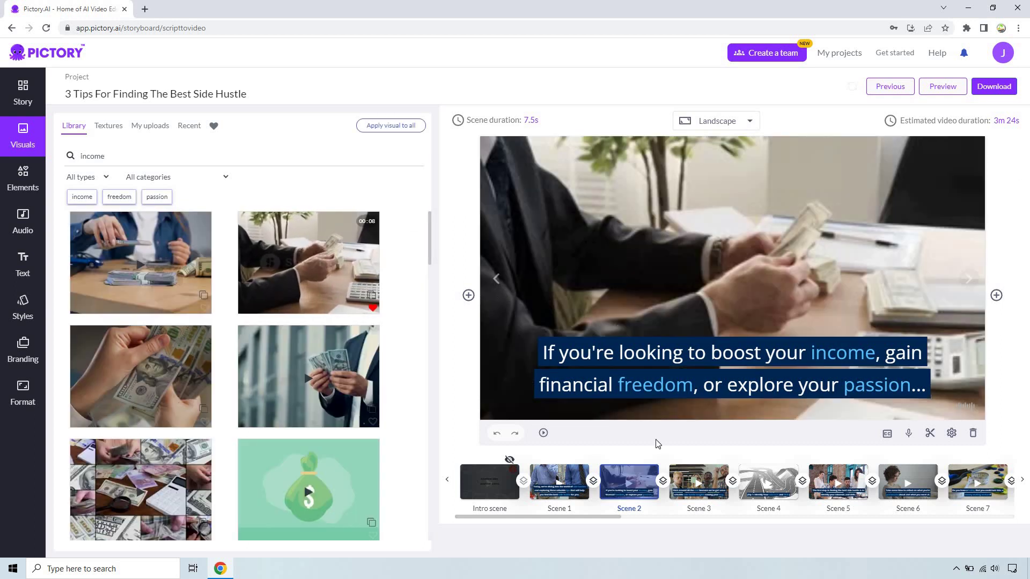
- Give Scene 4 the whiteboard presenter clip, searching 'interests' and then 'skills'
{"action": "left_click", "coordinate": [711, 476]}
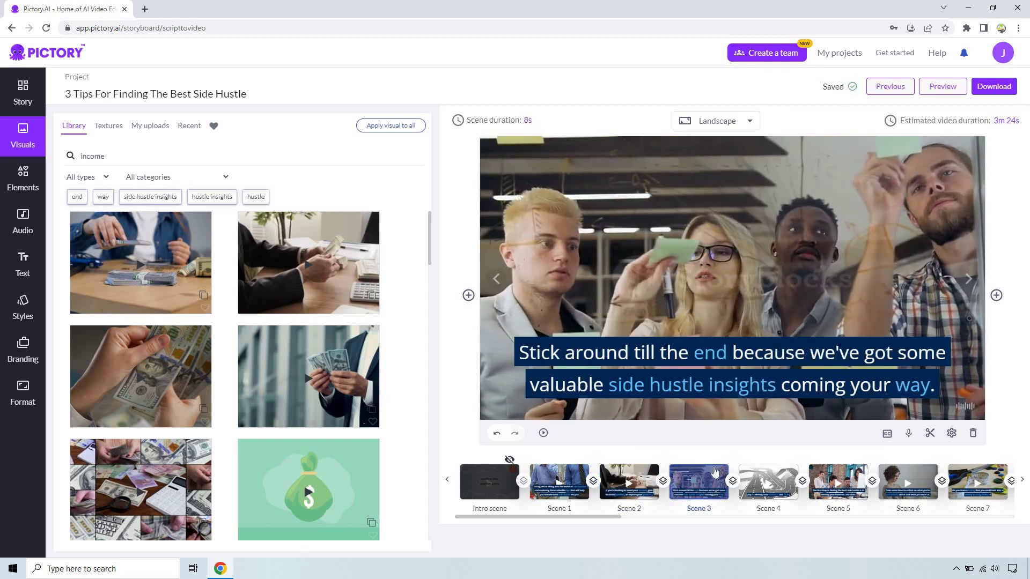
{"action": "left_click", "coordinate": [766, 479]}
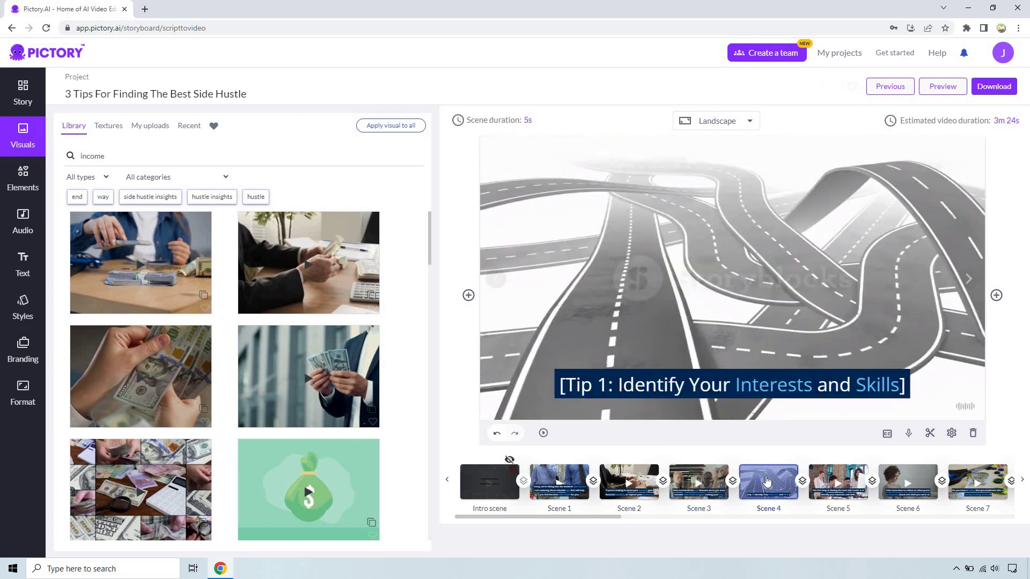
{"action": "double_click", "coordinate": [119, 155]}
{"action": "type", "text": "inte"}
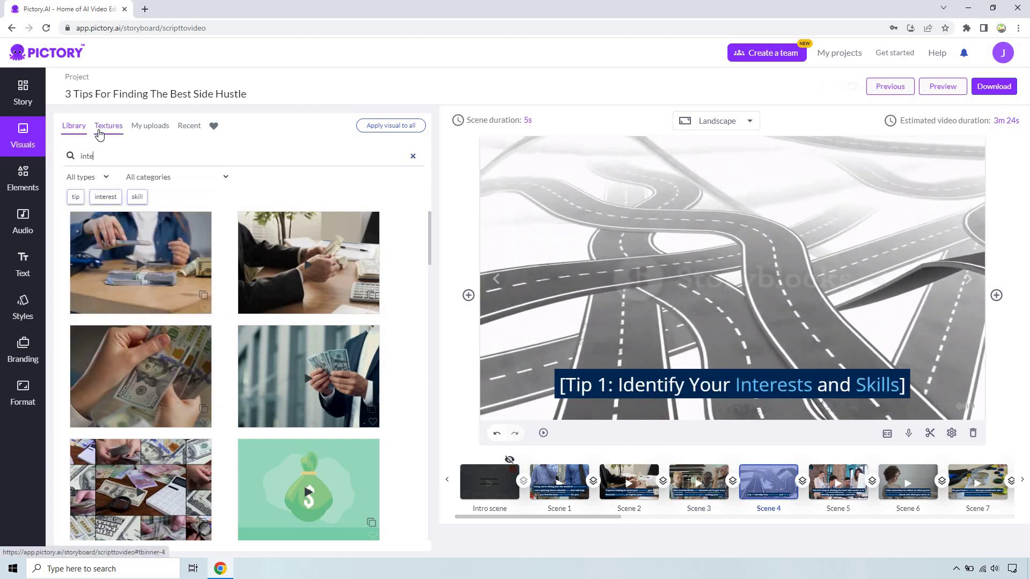
{"action": "type", "text": "restst"}
{"action": "key", "text": "Return"}
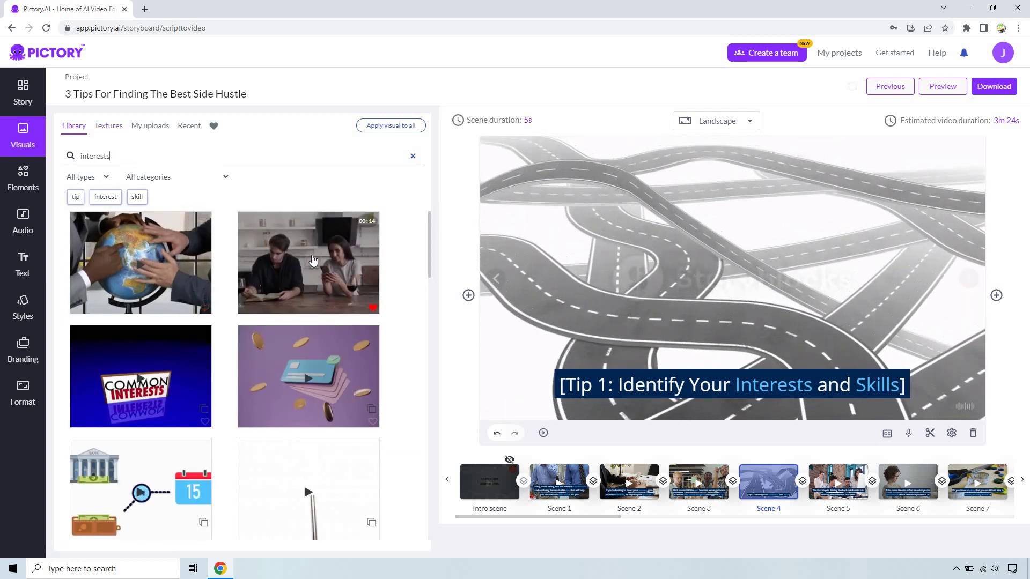
{"action": "scroll", "coordinate": [181, 337], "scroll_direction": "down", "scroll_amount": 4}
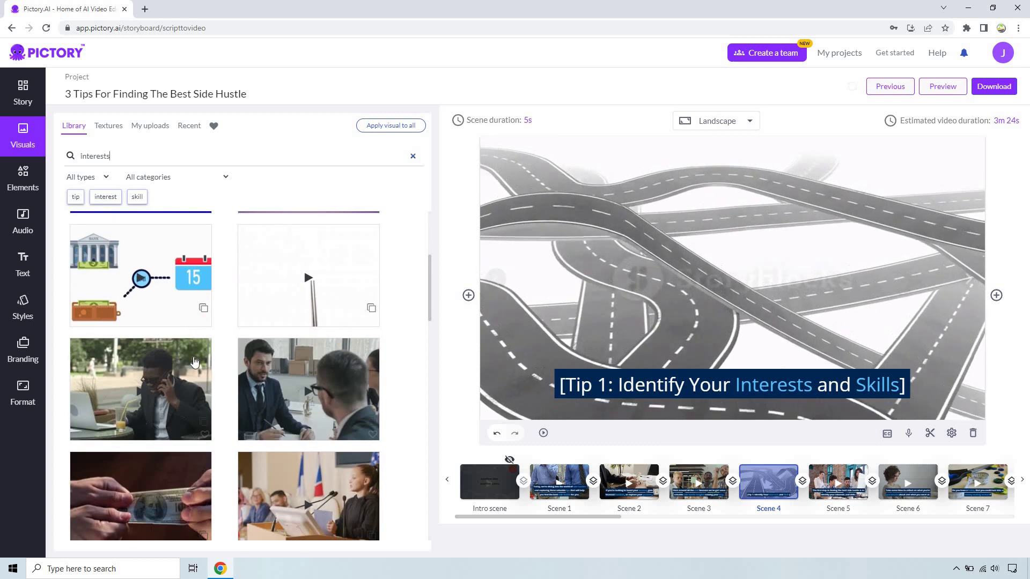
{"action": "scroll", "coordinate": [192, 354], "scroll_direction": "down", "scroll_amount": 4}
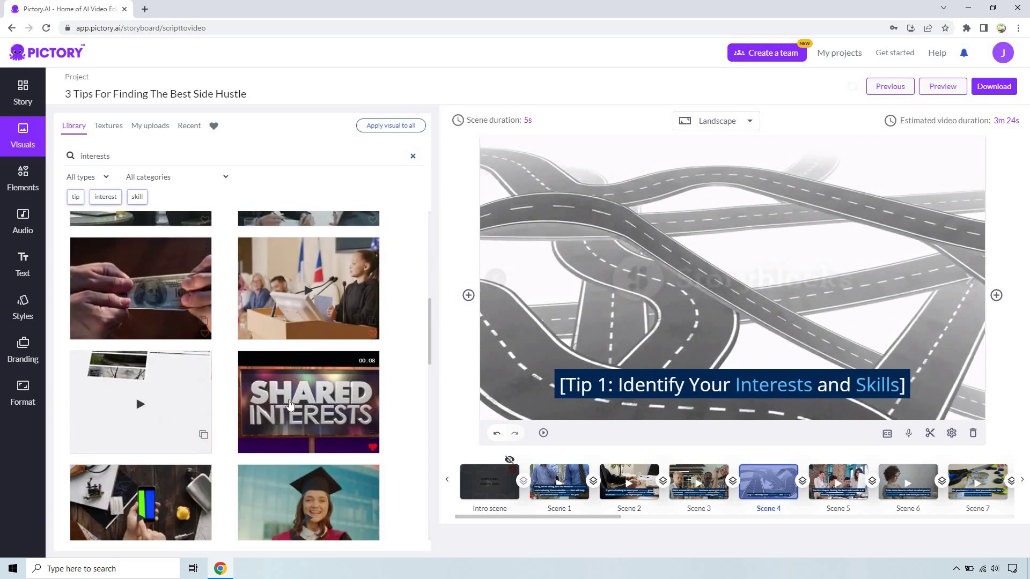
{"action": "scroll", "coordinate": [319, 269], "scroll_direction": "down", "scroll_amount": 4}
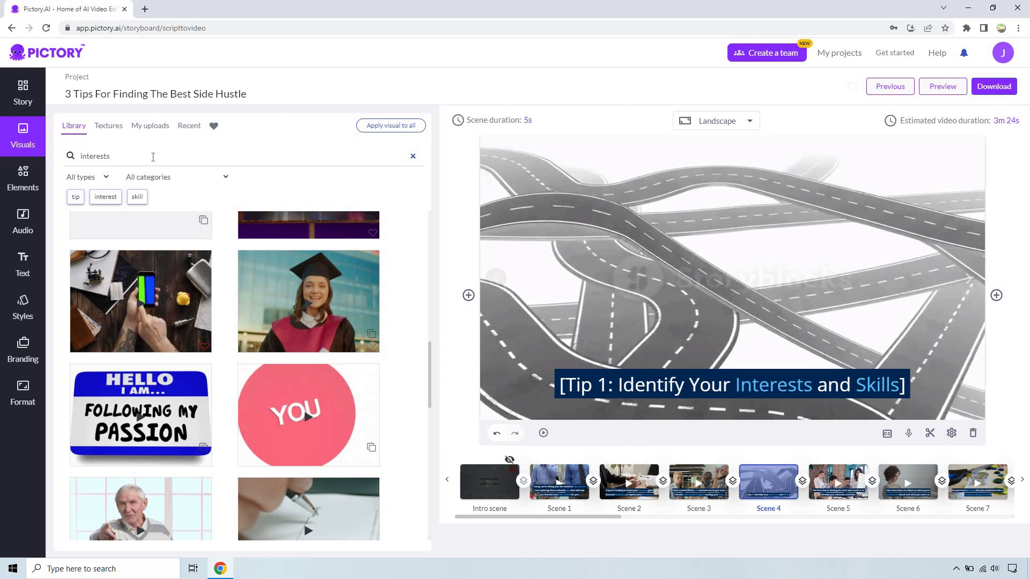
{"action": "left_click", "coordinate": [156, 157]}
{"action": "key", "text": "ctrl+a"}
{"action": "type", "text": "skills"}
{"action": "key", "text": "Return"}
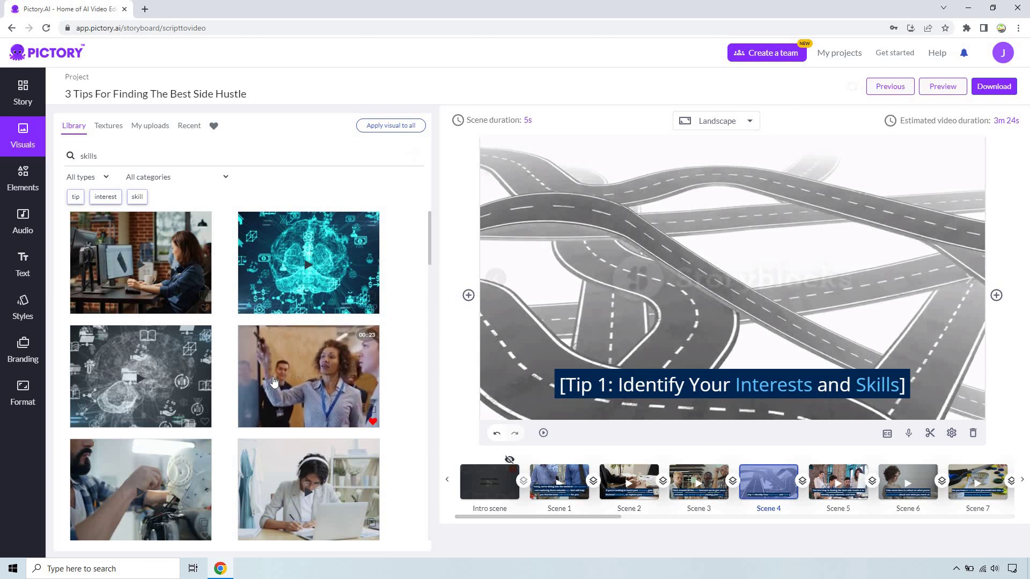
{"action": "left_click", "coordinate": [274, 381]}
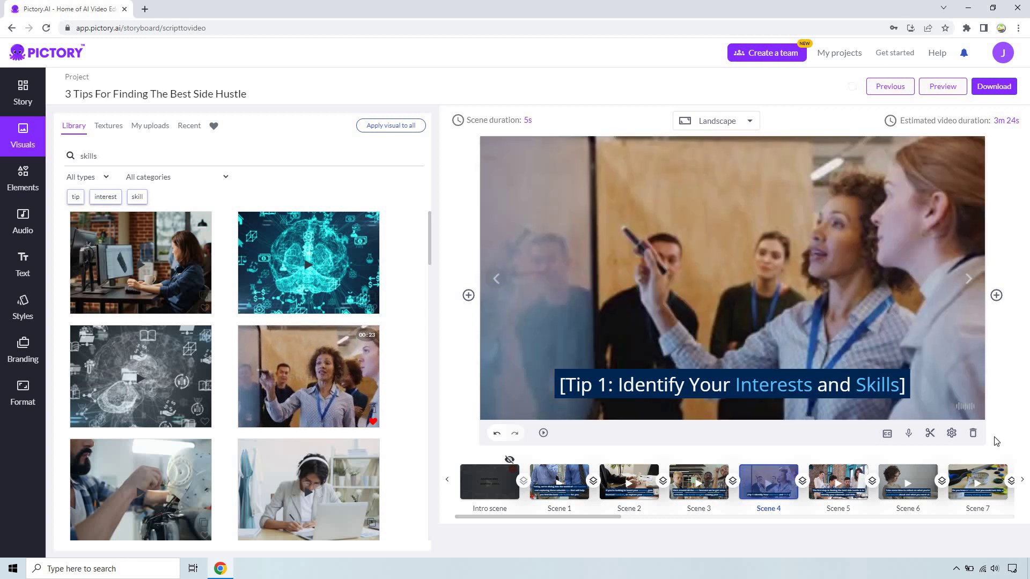
- Review Scenes 5 to 7 and scroll the timeline to show scenes 8–15
{"action": "left_click", "coordinate": [853, 472]}
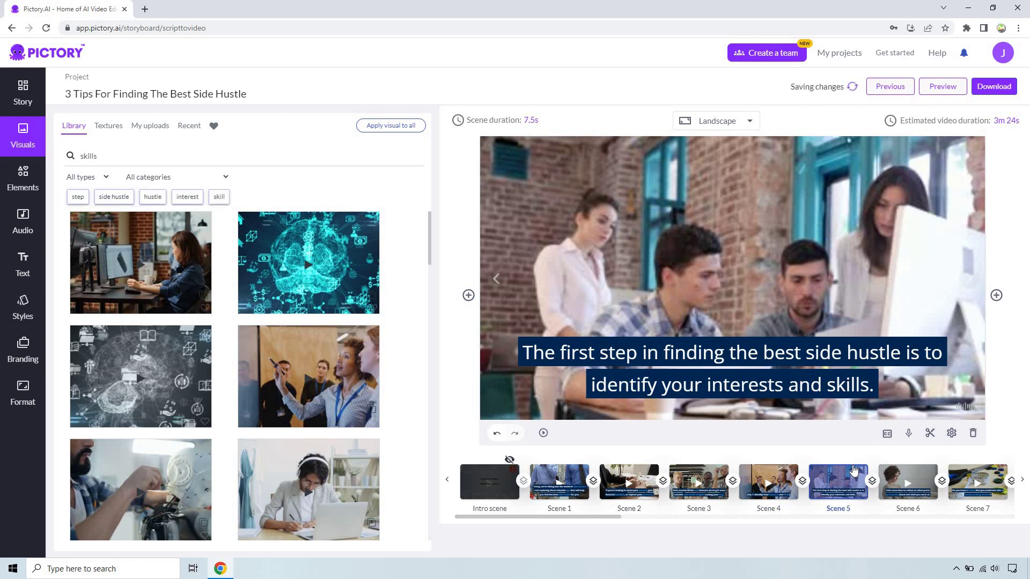
{"action": "left_click", "coordinate": [896, 476]}
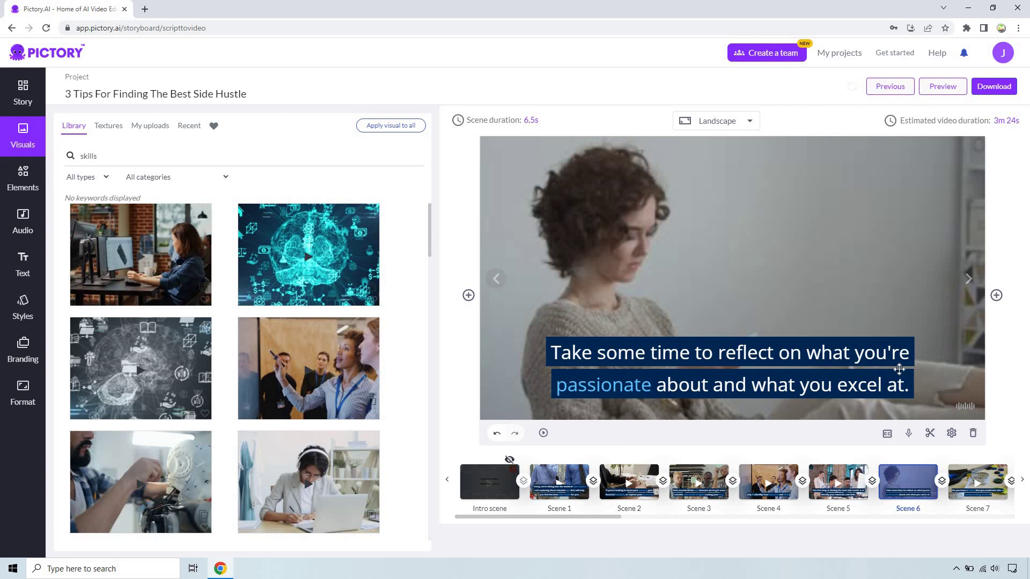
{"action": "left_click", "coordinate": [961, 479]}
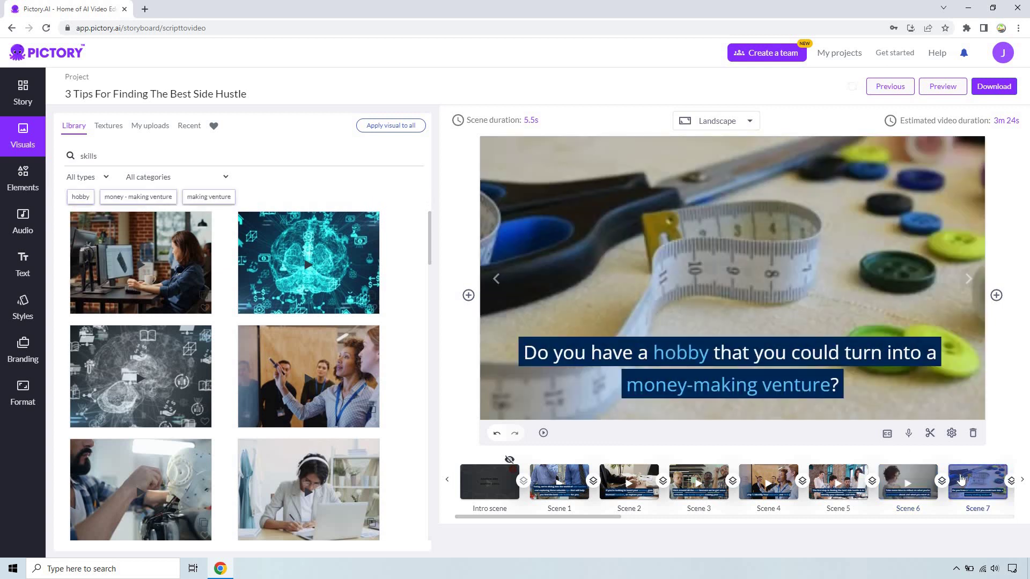
{"action": "left_click", "coordinate": [97, 156]}
{"action": "double_click", "coordinate": [96, 156]}
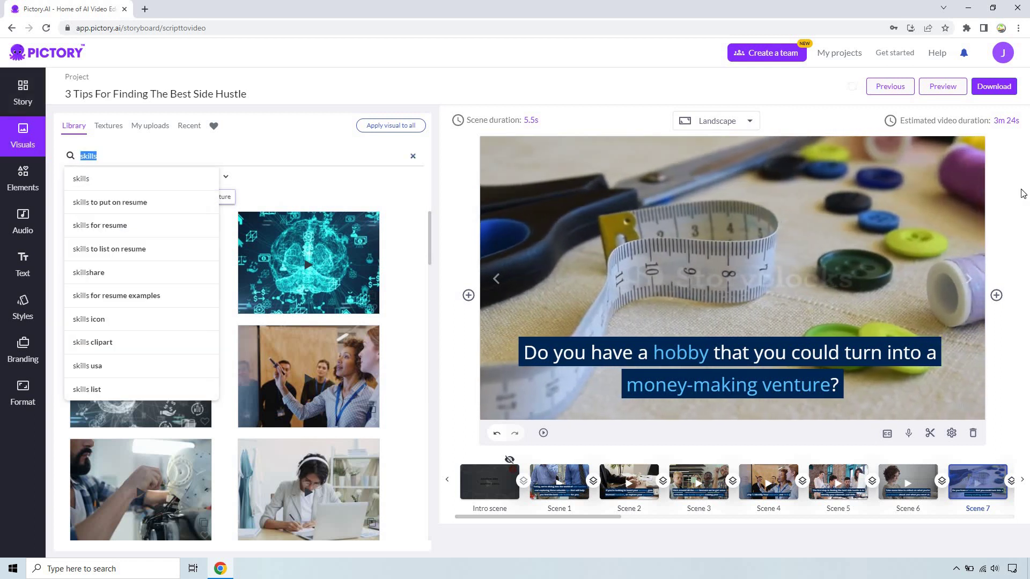
{"action": "left_click", "coordinate": [1023, 481]}
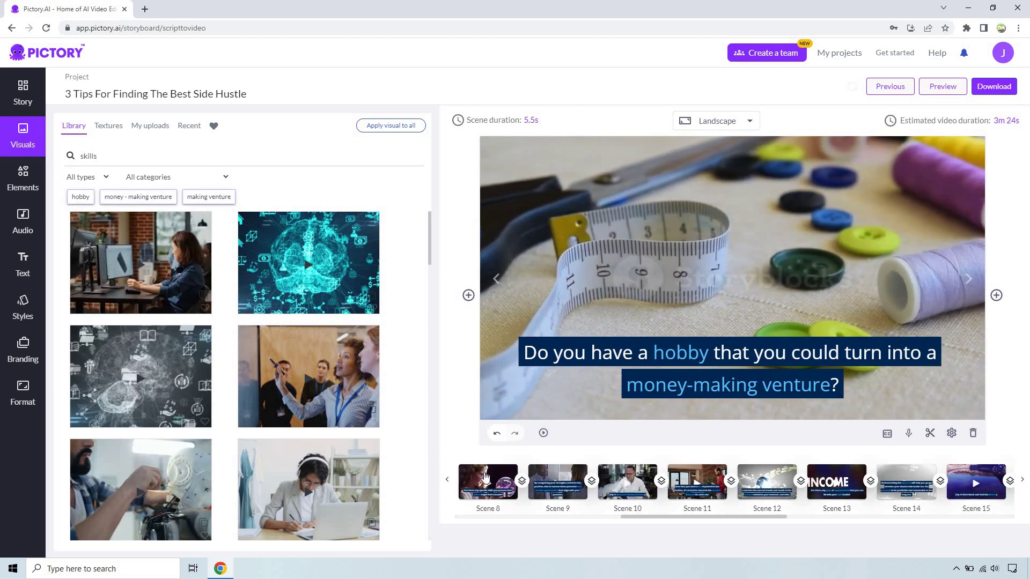
- Select Scene 9 and apply the INCOME STREAMS clip from a 'side hustle' visuals search
{"action": "left_click", "coordinate": [486, 476]}
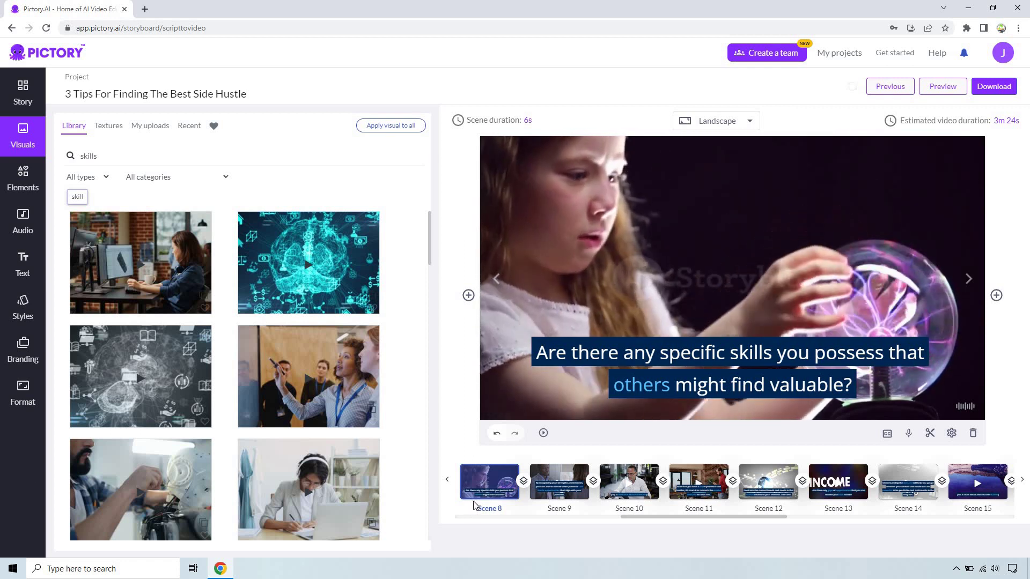
{"action": "left_click", "coordinate": [549, 485]}
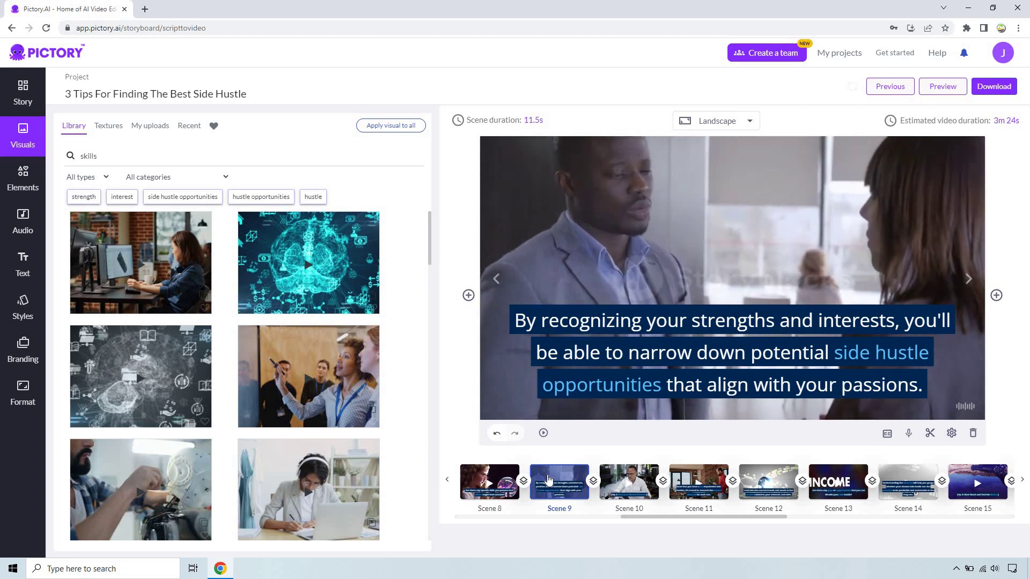
{"action": "left_click", "coordinate": [159, 151]}
{"action": "type", "text": "si"}
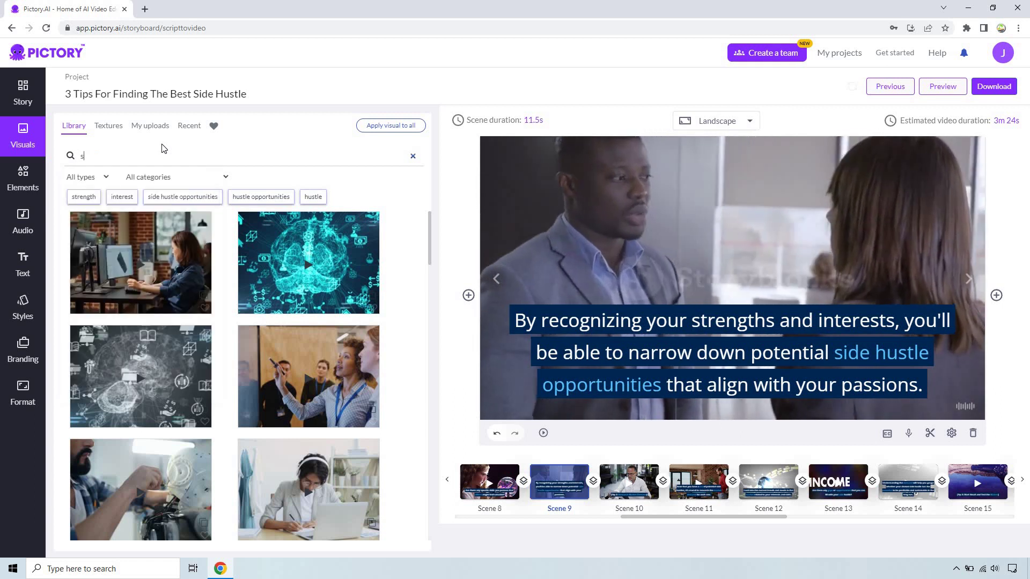
{"action": "type", "text": "de hustle"}
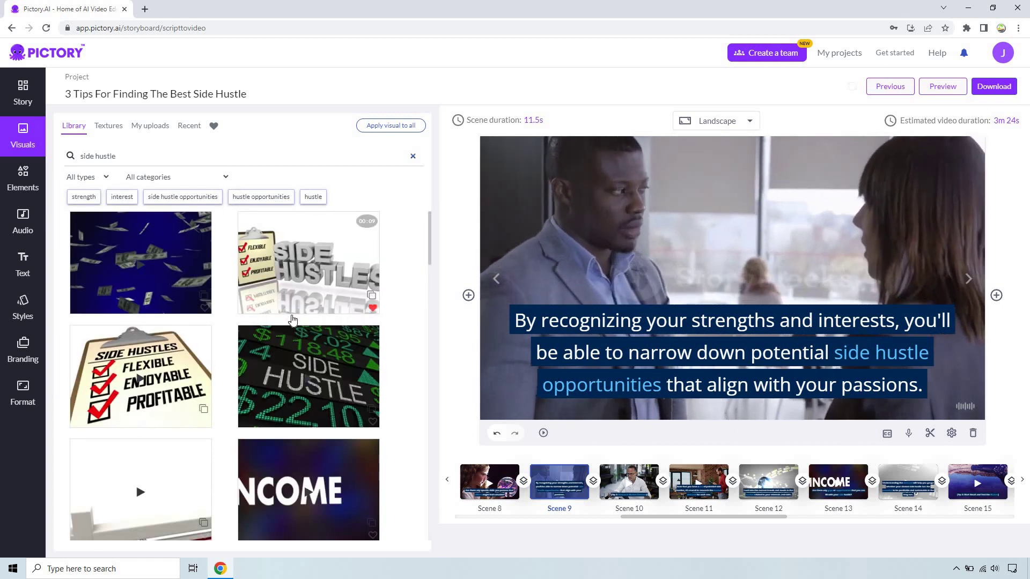
{"action": "scroll", "coordinate": [292, 321], "scroll_direction": "down", "scroll_amount": 7}
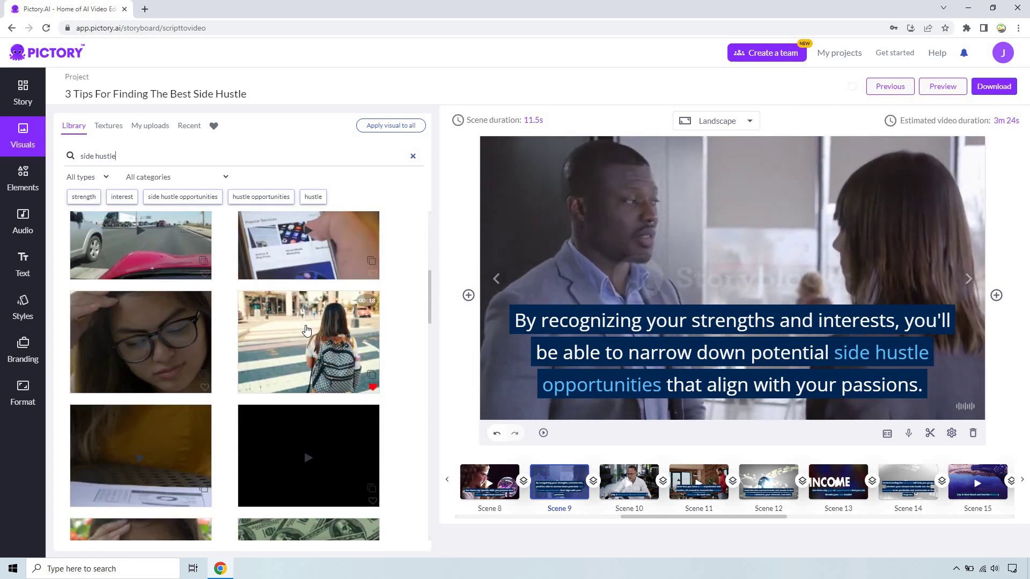
{"action": "scroll", "coordinate": [306, 322], "scroll_direction": "down", "scroll_amount": 5}
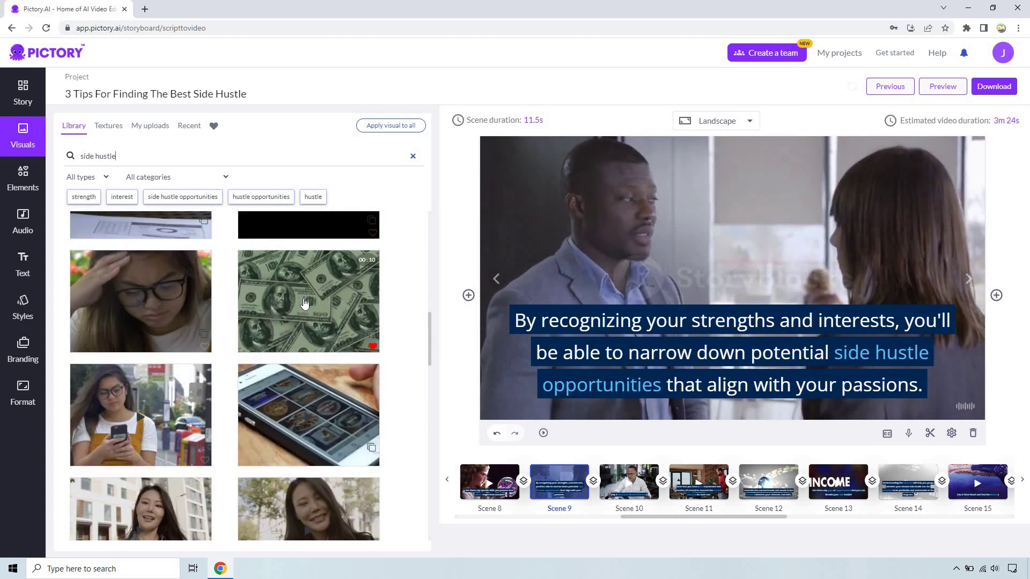
{"action": "left_click", "coordinate": [304, 303]}
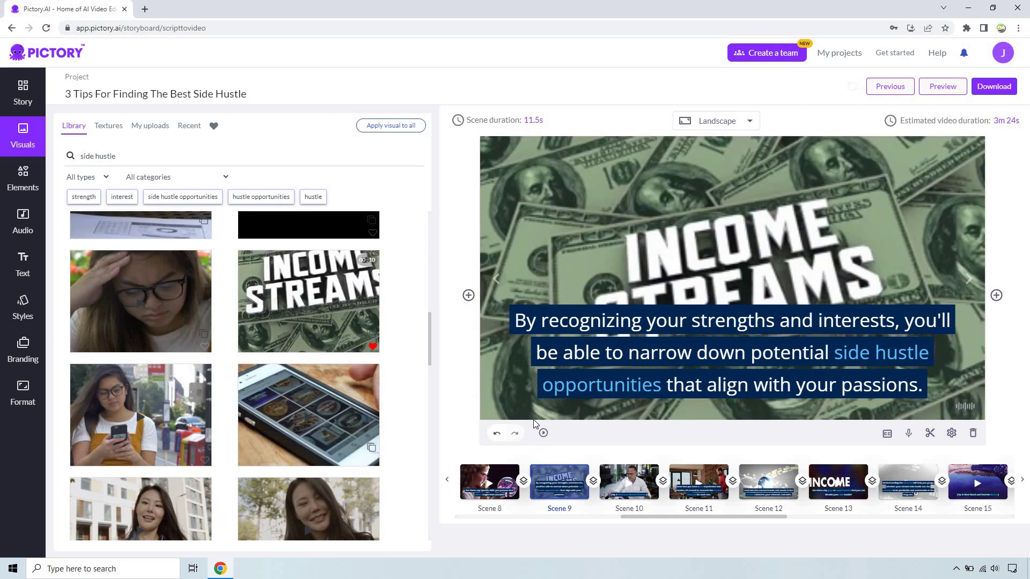
- Step through Scenes 10 to 16 to check their stock visuals
{"action": "left_click", "coordinate": [626, 479]}
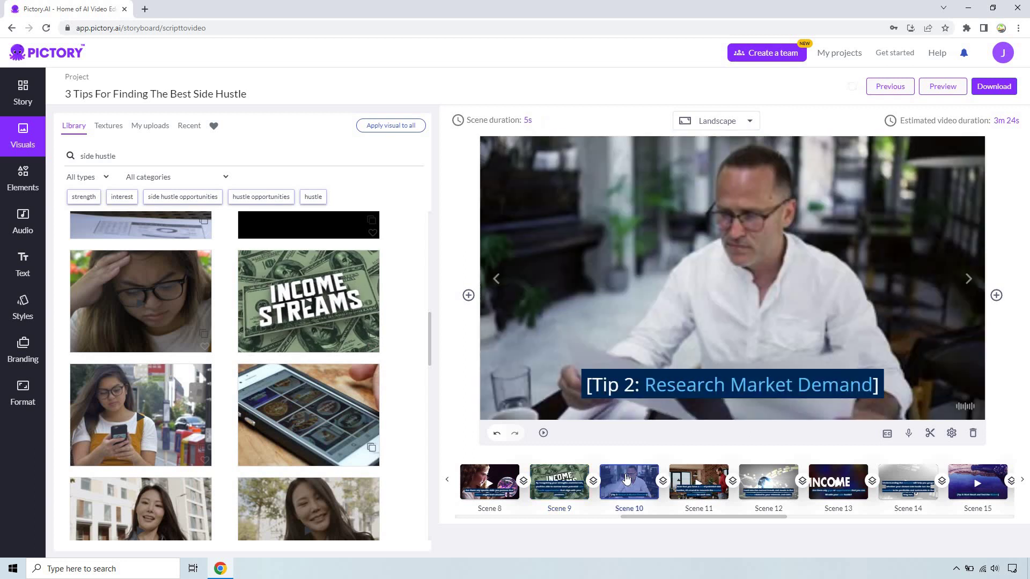
{"action": "left_click", "coordinate": [705, 479]}
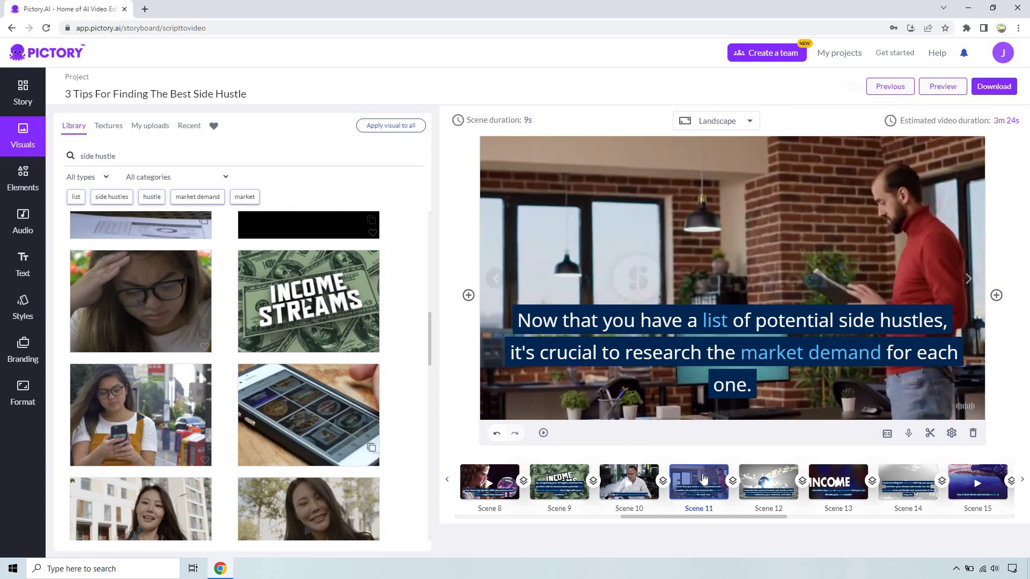
{"action": "left_click", "coordinate": [778, 485]}
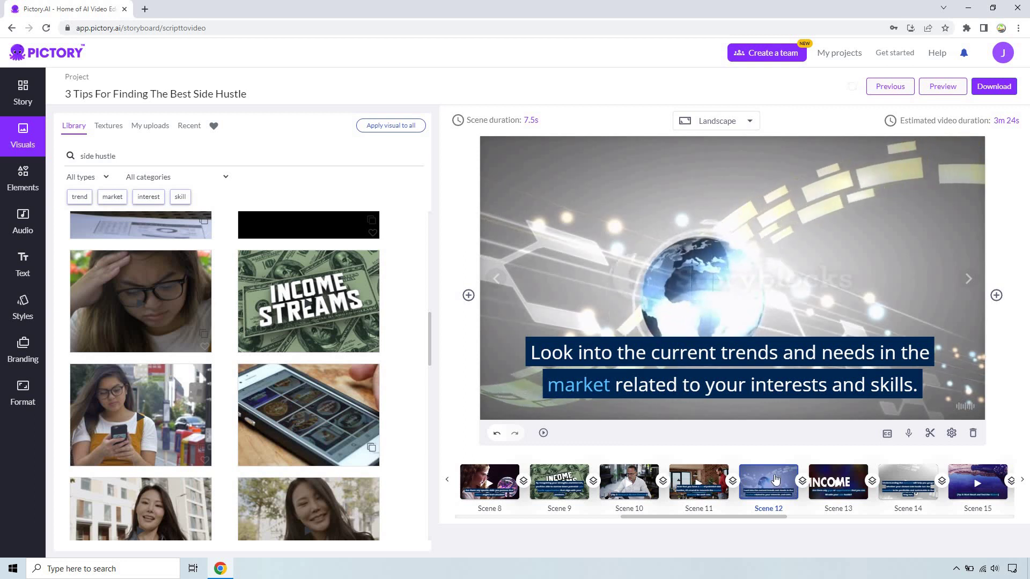
{"action": "left_click", "coordinate": [837, 486]}
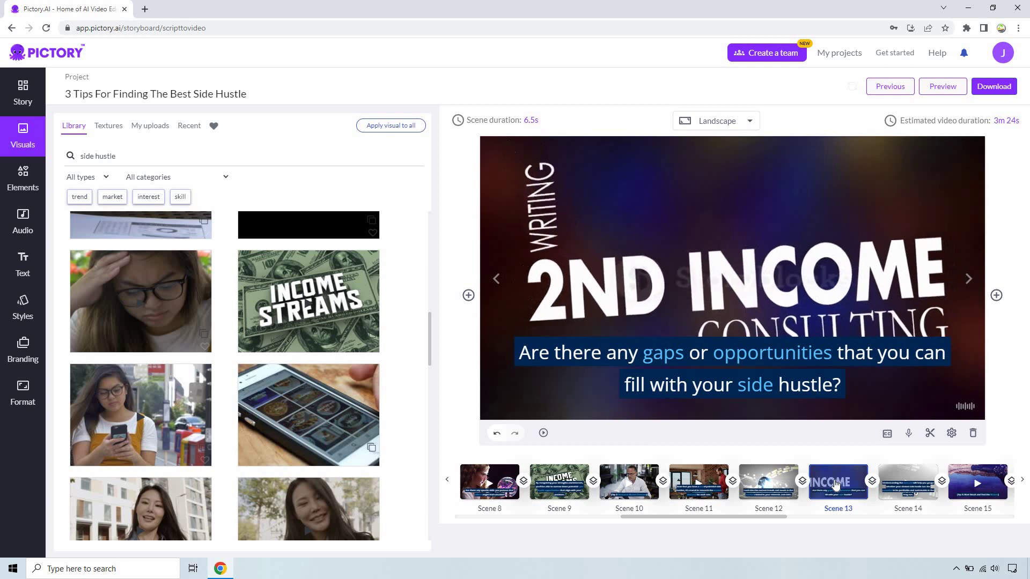
{"action": "left_click", "coordinate": [893, 480]}
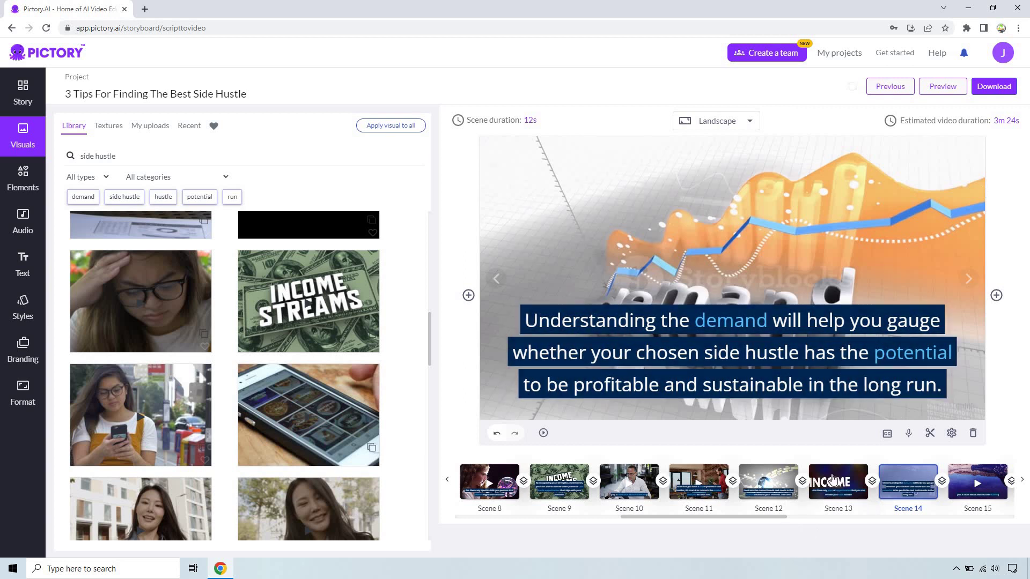
{"action": "left_click", "coordinate": [964, 473]}
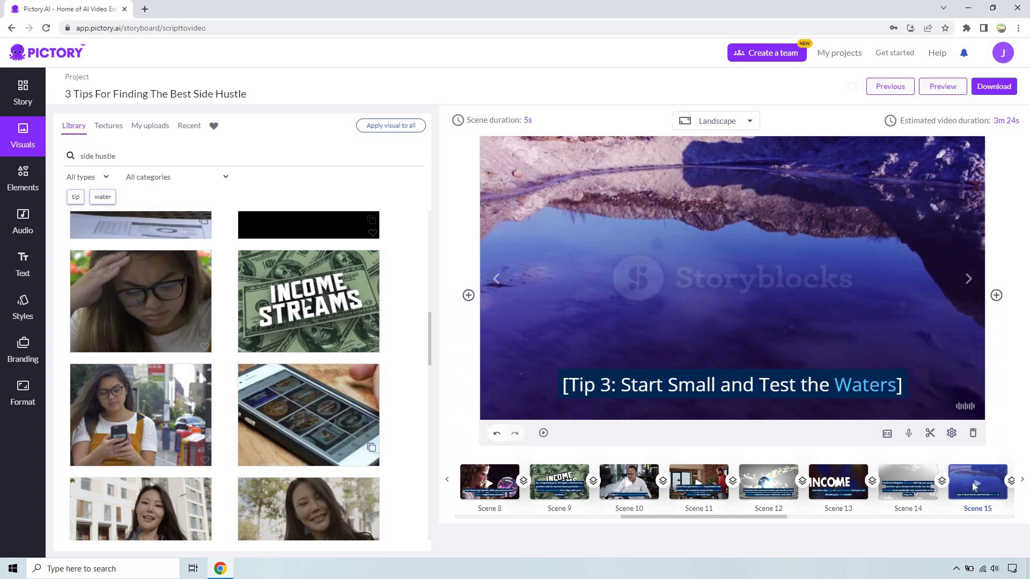
{"action": "scroll", "coordinate": [759, 487], "scroll_direction": "down", "scroll_amount": 3}
{"action": "left_click", "coordinate": [493, 471]}
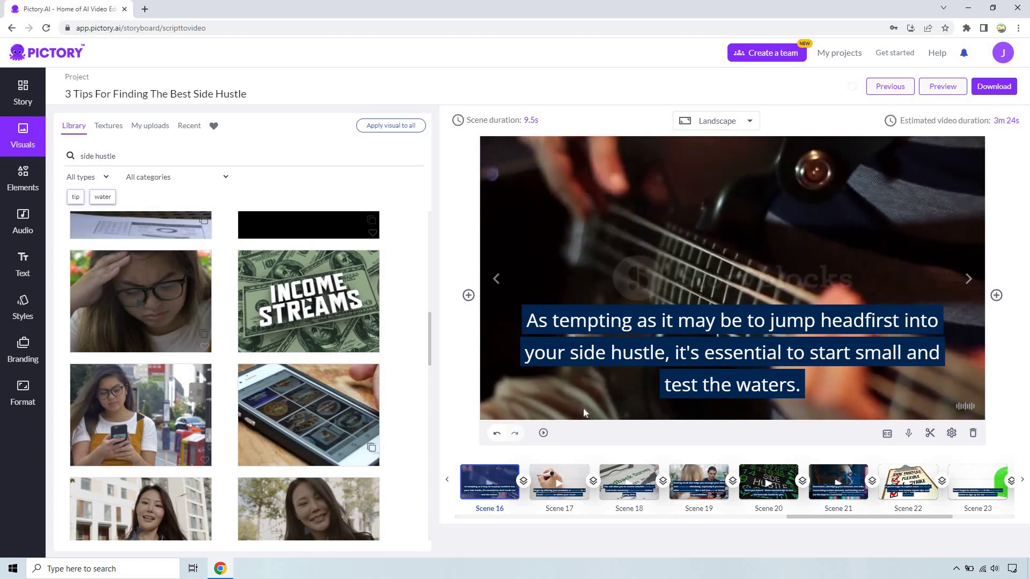
- Give Scene 17 the people-with-phones clip from a 'social media' search
{"action": "left_click", "coordinate": [548, 478]}
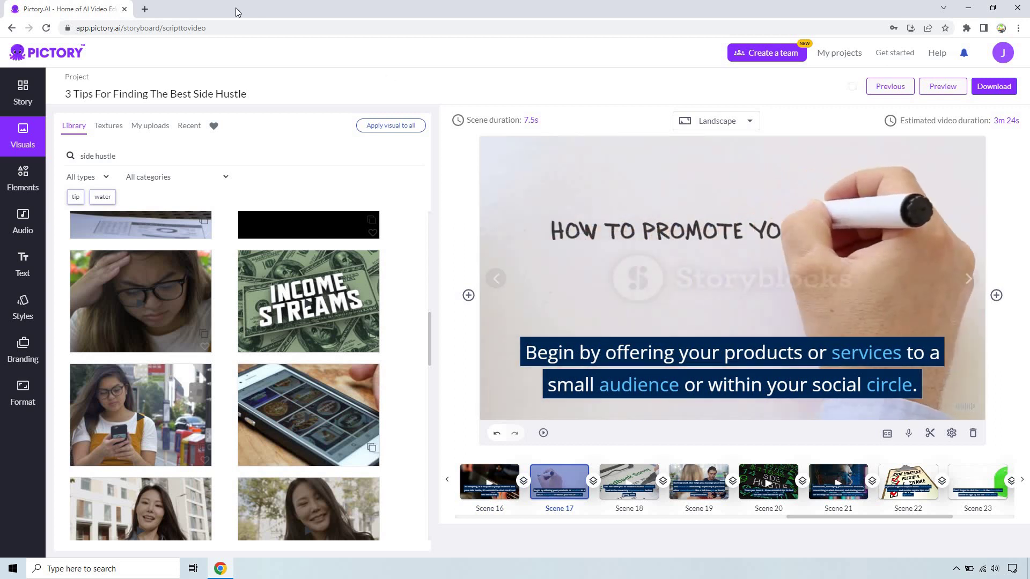
{"action": "triple_click", "coordinate": [137, 156]}
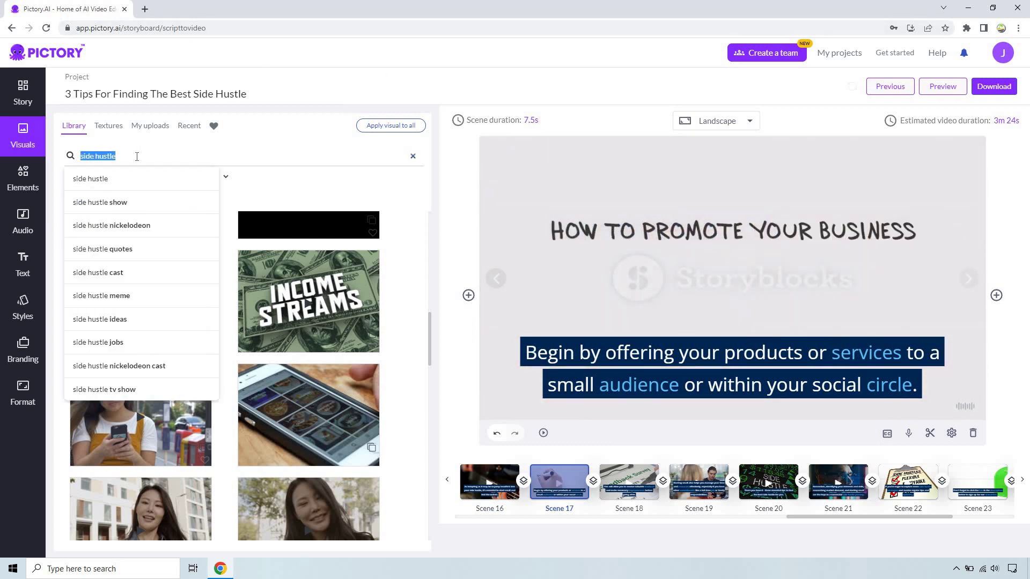
{"action": "type", "text": "social media"}
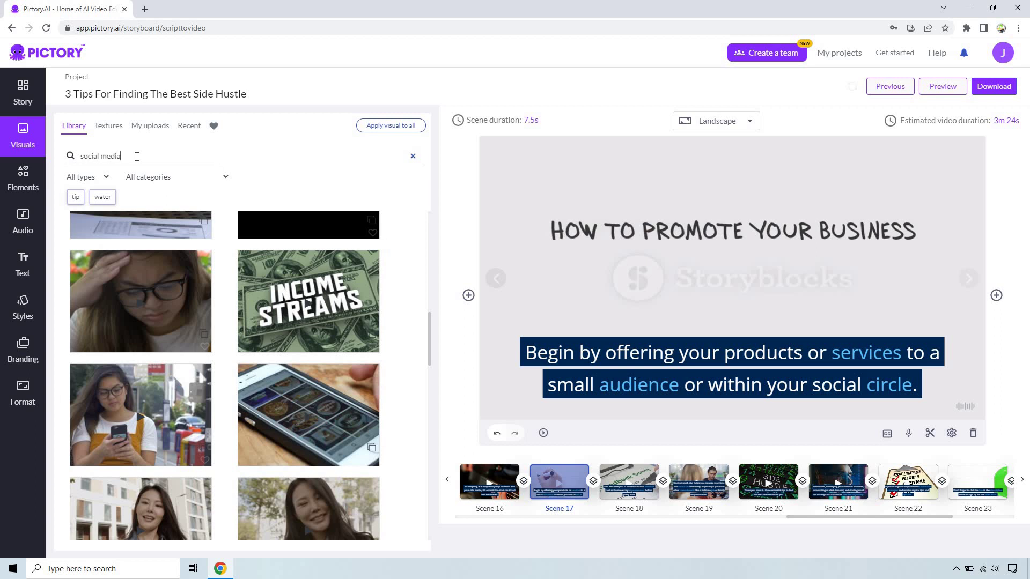
{"action": "key", "text": "Return"}
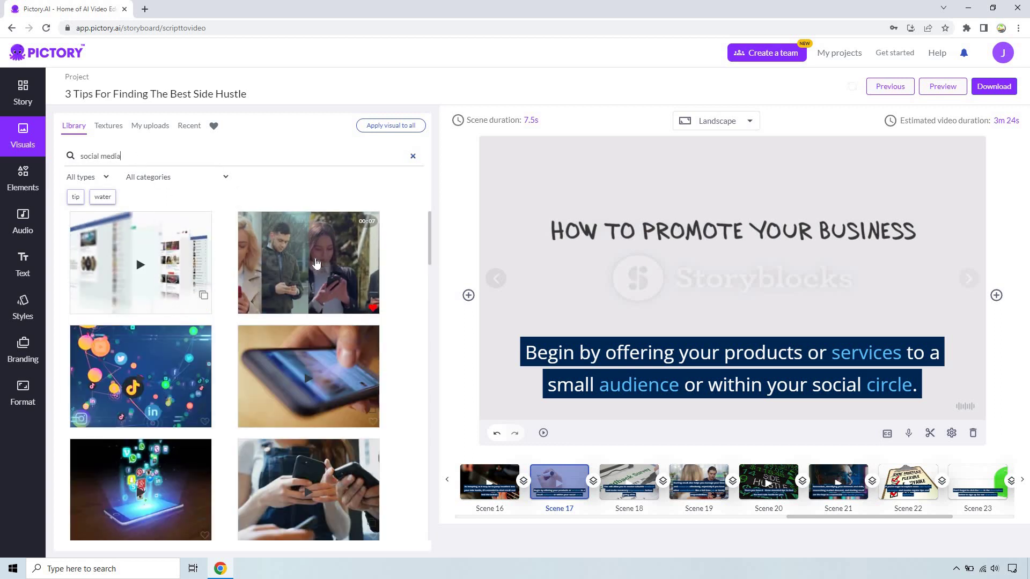
{"action": "left_click", "coordinate": [317, 264]}
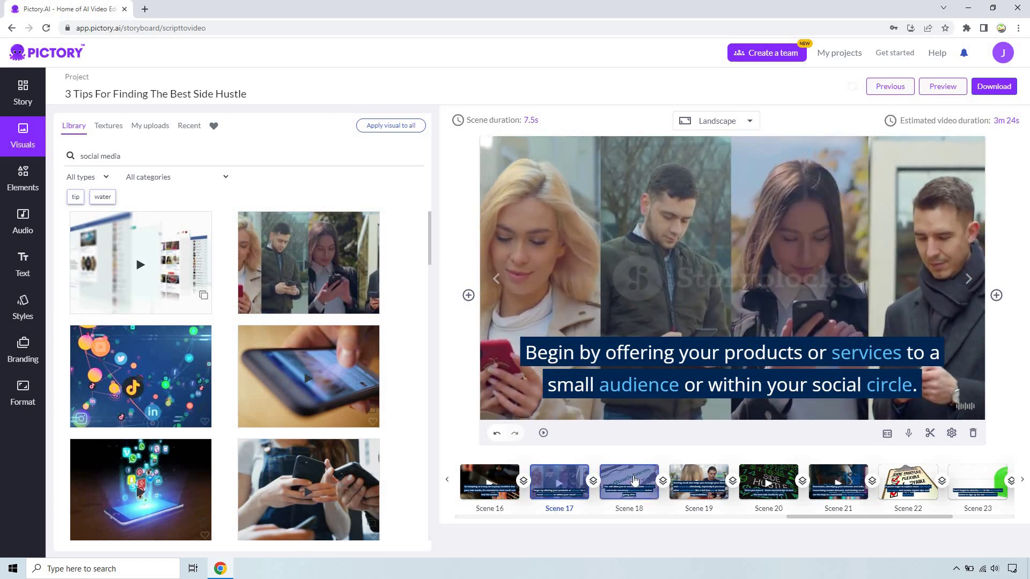
- Review the visuals of Scenes 18 to 22 and scroll the scene strip right
{"action": "left_click", "coordinate": [633, 479]}
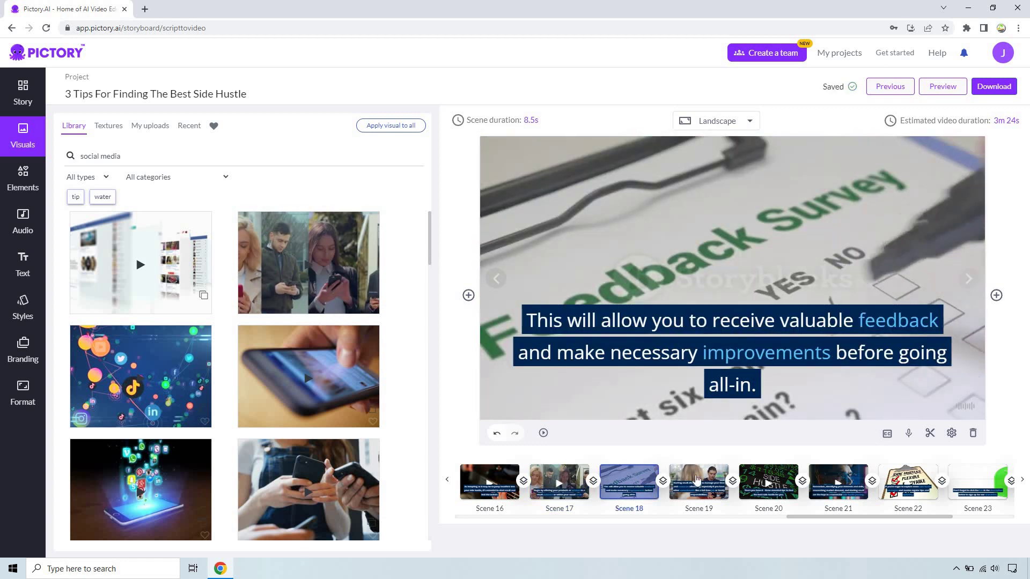
{"action": "left_click", "coordinate": [700, 479]}
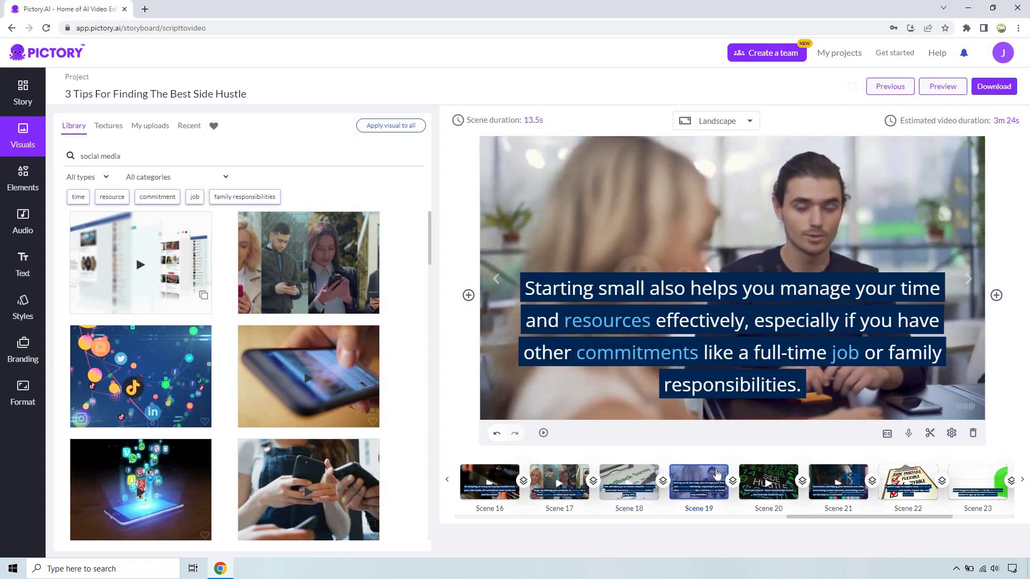
{"action": "left_click", "coordinate": [763, 479]}
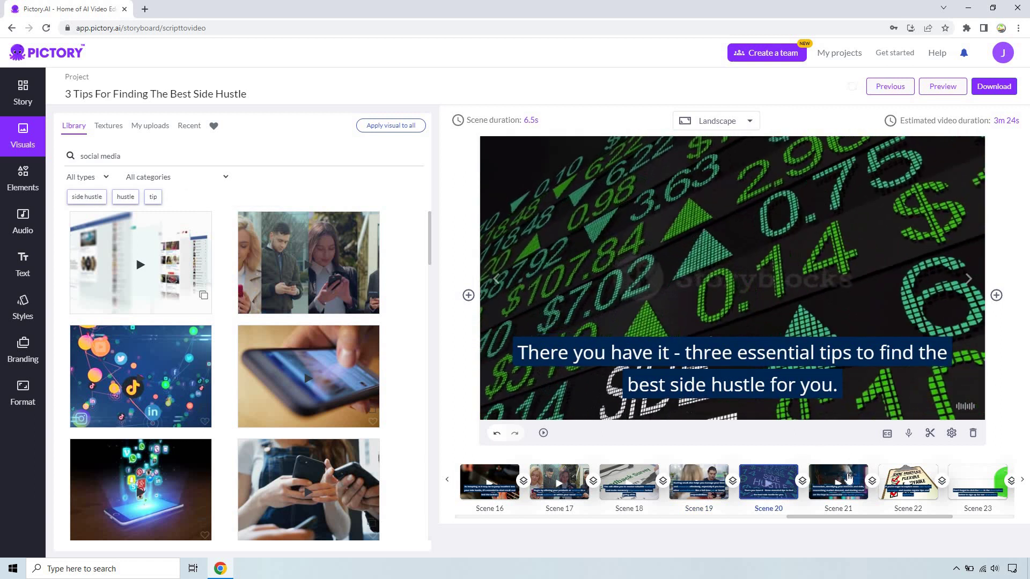
{"action": "left_click", "coordinate": [848, 481]}
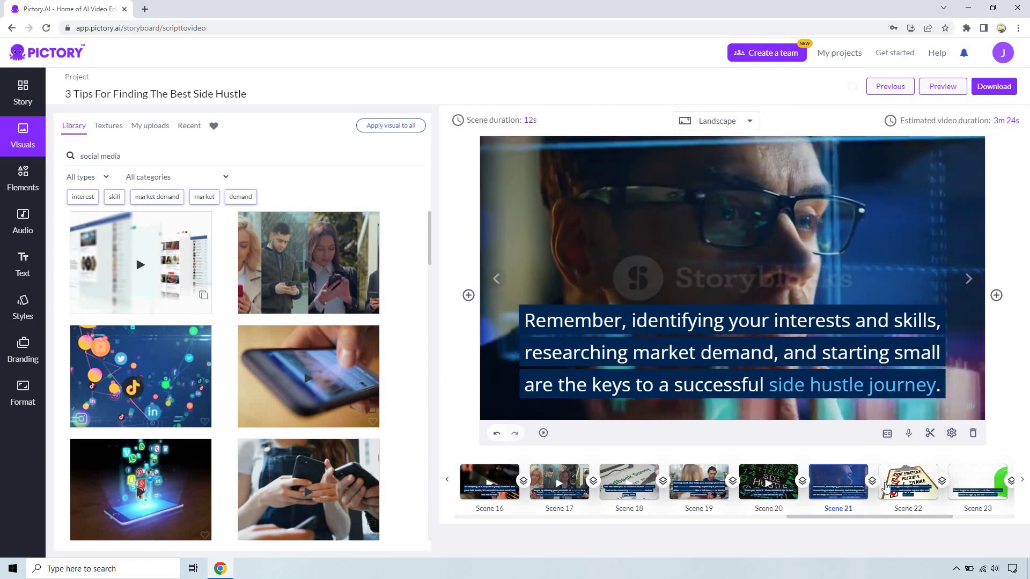
{"action": "left_click", "coordinate": [895, 483]}
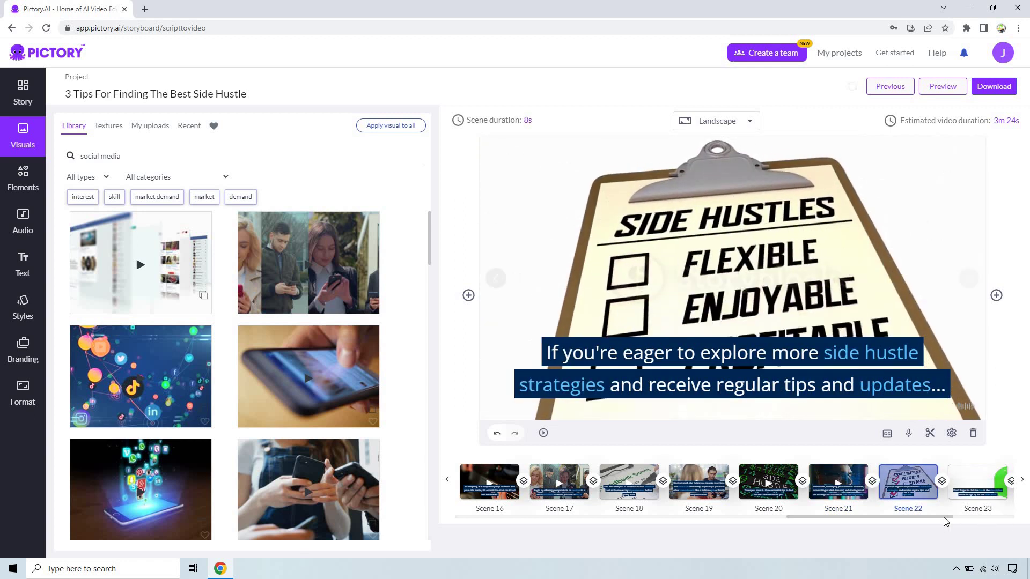
{"action": "scroll", "coordinate": [948, 522], "scroll_direction": "right", "scroll_amount": 2}
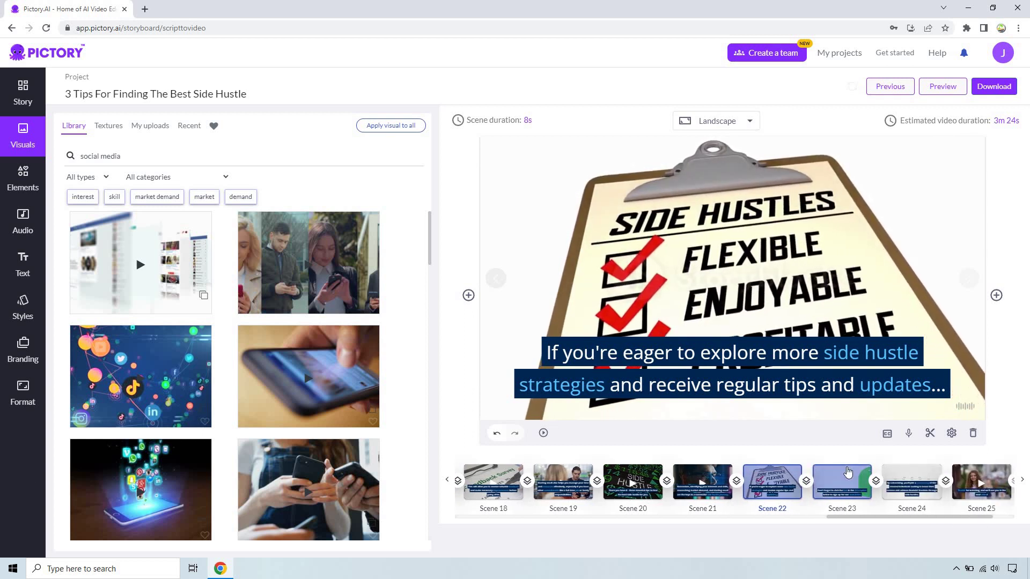
- Select Scene 23 and search stock visuals for 'click link'
{"action": "left_click", "coordinate": [847, 472]}
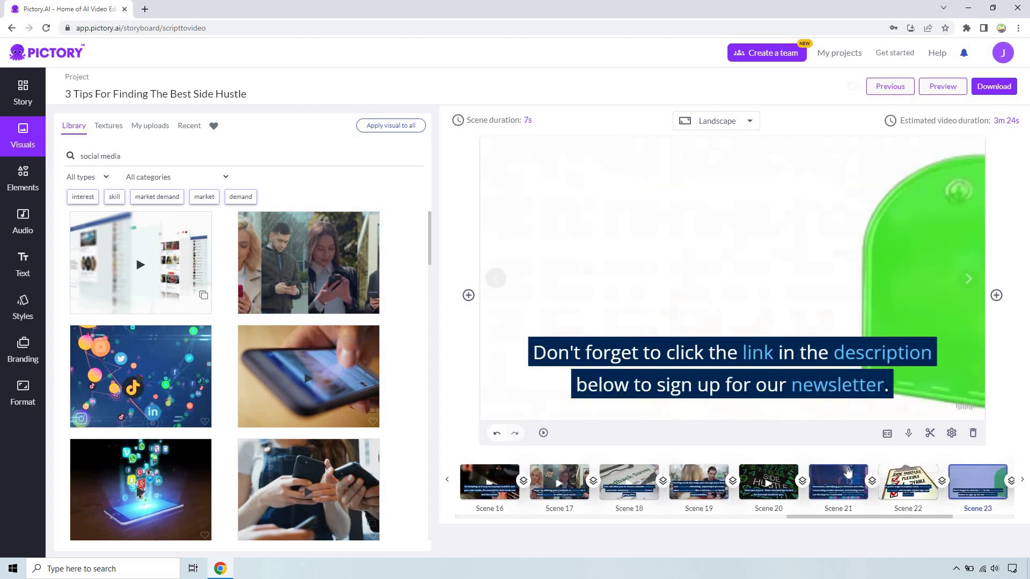
{"action": "left_click", "coordinate": [114, 164]}
{"action": "type", "text": "cli"}
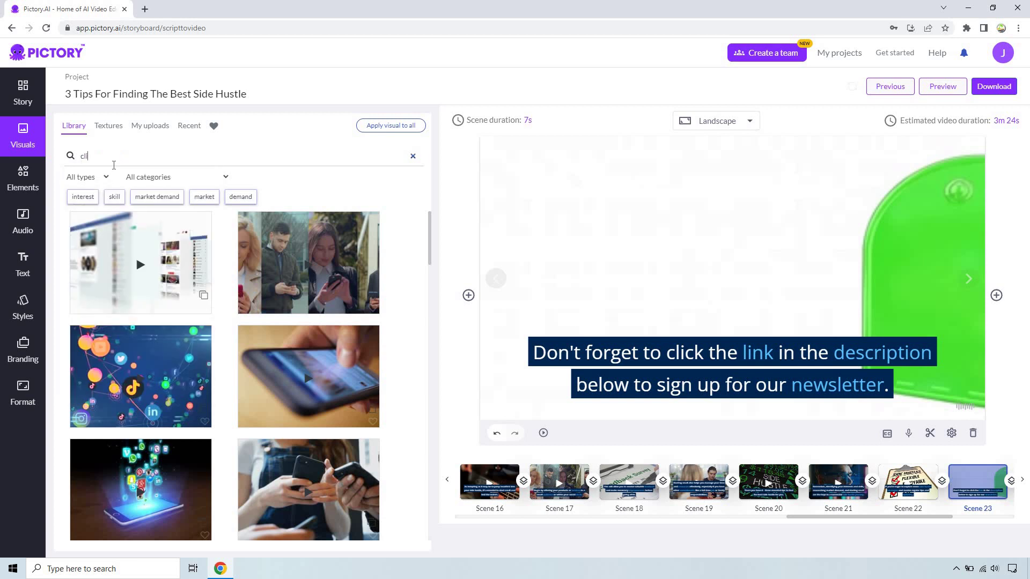
{"action": "type", "text": "ck link"}
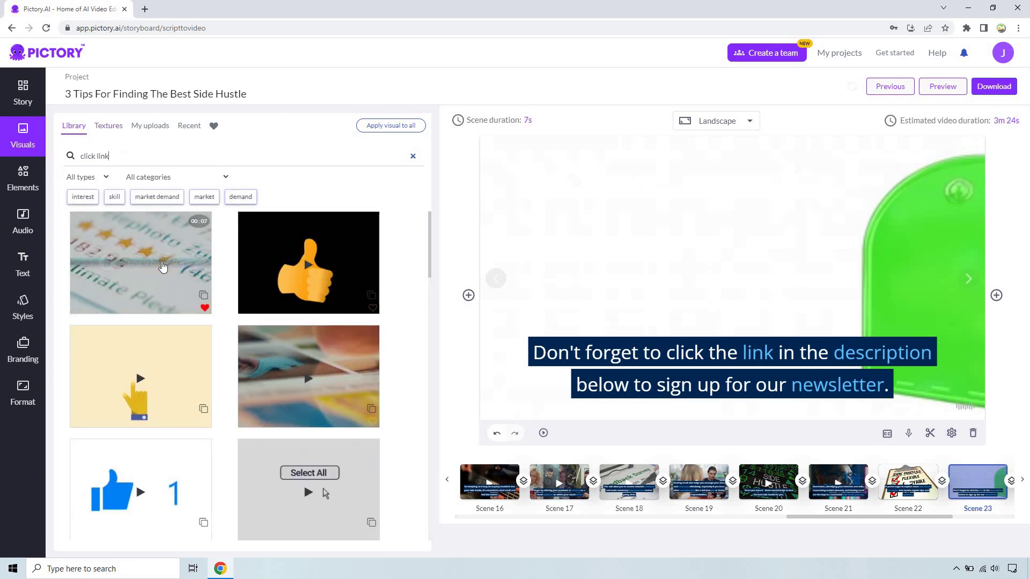
{"action": "scroll", "coordinate": [163, 266], "scroll_direction": "down", "scroll_amount": 15}
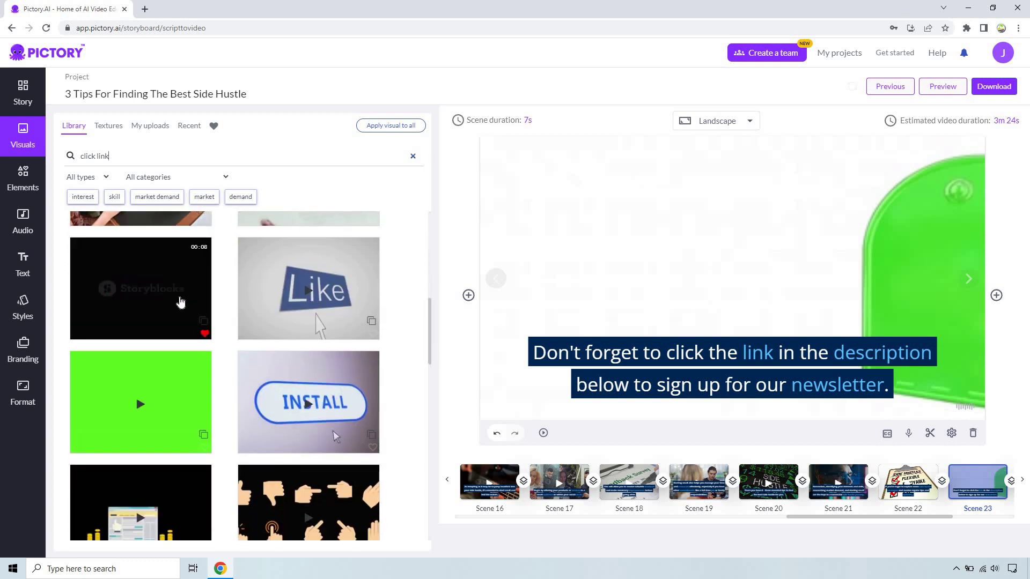
- Search for newsletter visuals and give Scene 23 the woman-at-laptop clip
{"action": "triple_click", "coordinate": [173, 151]}
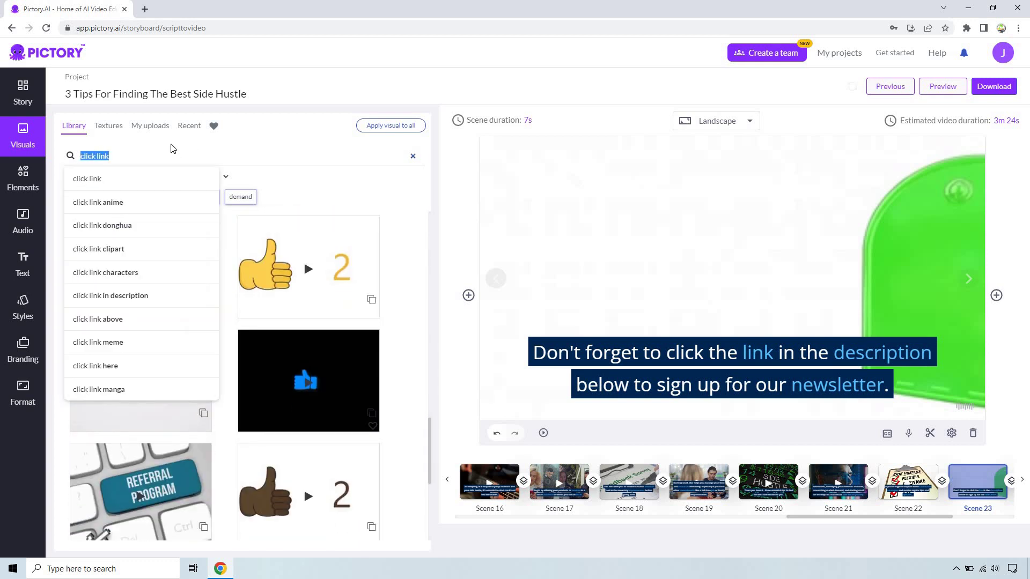
{"action": "type", "text": "newsletter"}
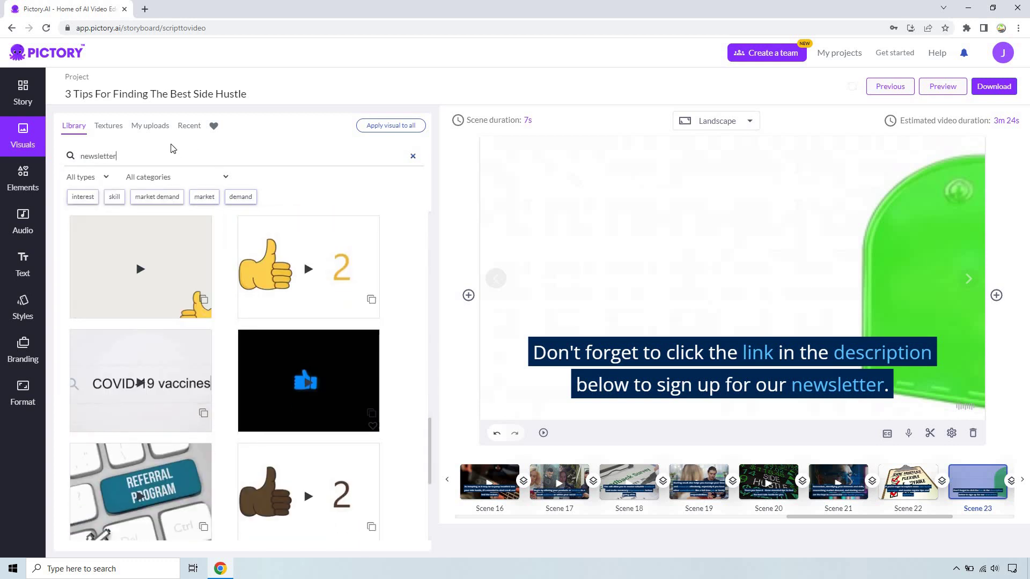
{"action": "key", "text": "Return"}
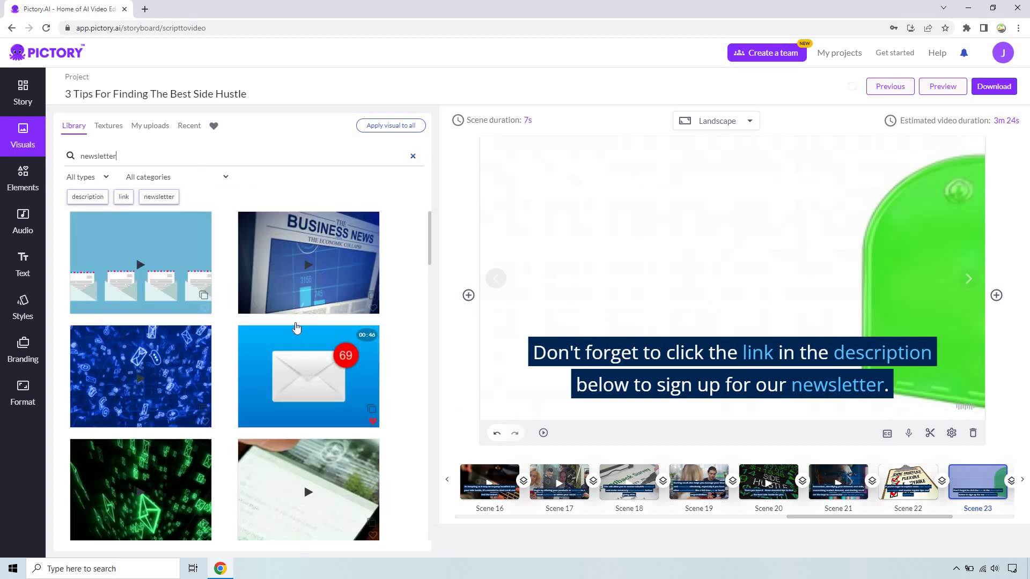
{"action": "scroll", "coordinate": [296, 328], "scroll_direction": "down", "scroll_amount": 4}
{"action": "scroll", "coordinate": [295, 329], "scroll_direction": "down", "scroll_amount": 2}
{"action": "scroll", "coordinate": [293, 352], "scroll_direction": "up", "scroll_amount": 4}
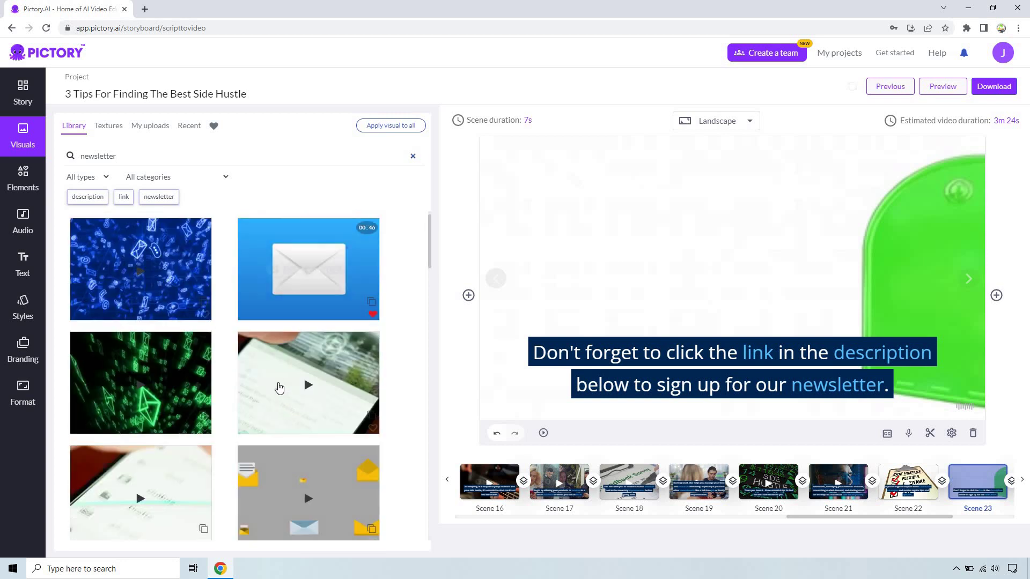
{"action": "scroll", "coordinate": [279, 387], "scroll_direction": "down", "scroll_amount": 5}
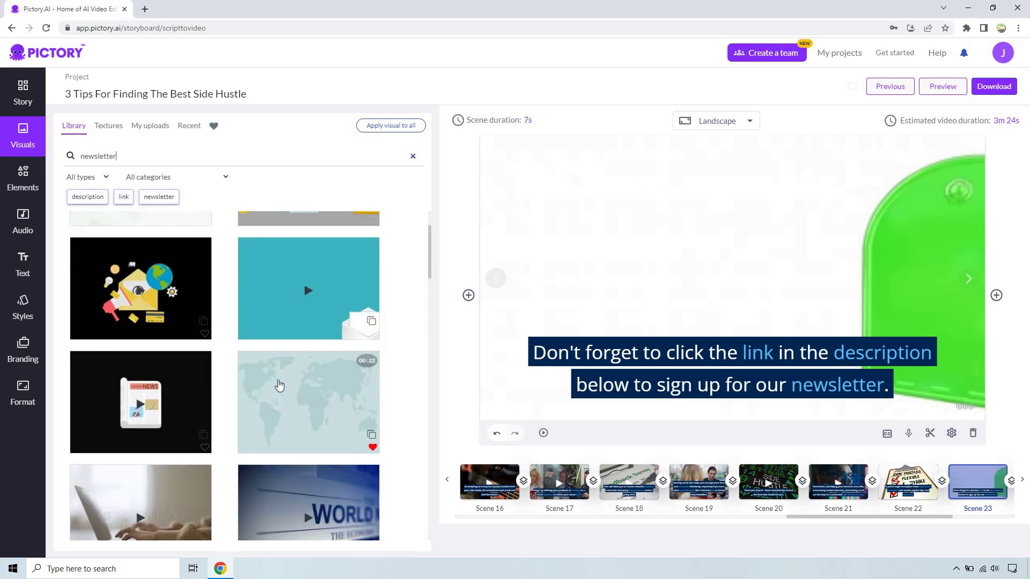
{"action": "scroll", "coordinate": [278, 385], "scroll_direction": "down", "scroll_amount": 2}
{"action": "scroll", "coordinate": [320, 355], "scroll_direction": "down", "scroll_amount": 4}
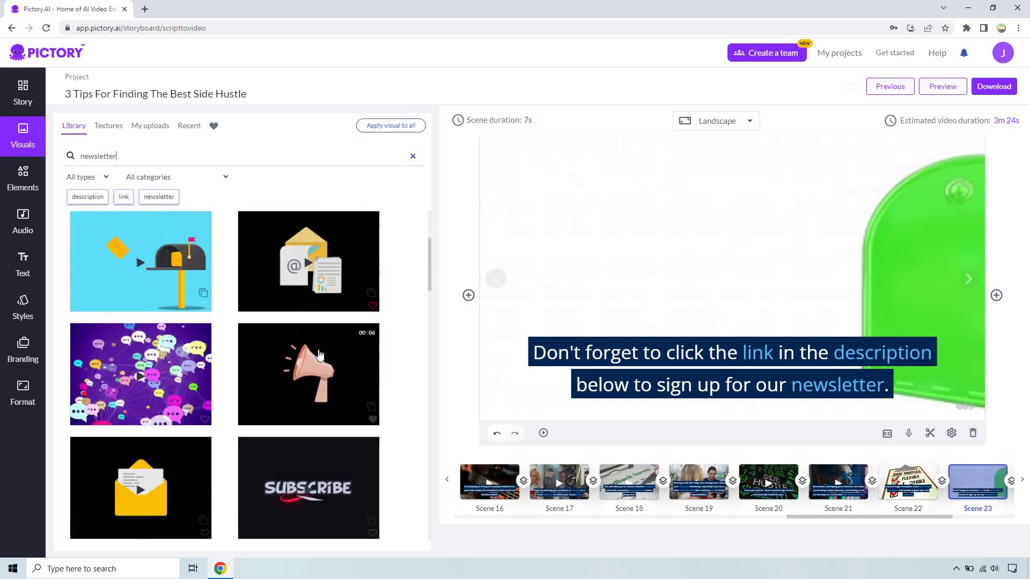
{"action": "scroll", "coordinate": [319, 355], "scroll_direction": "down", "scroll_amount": 5}
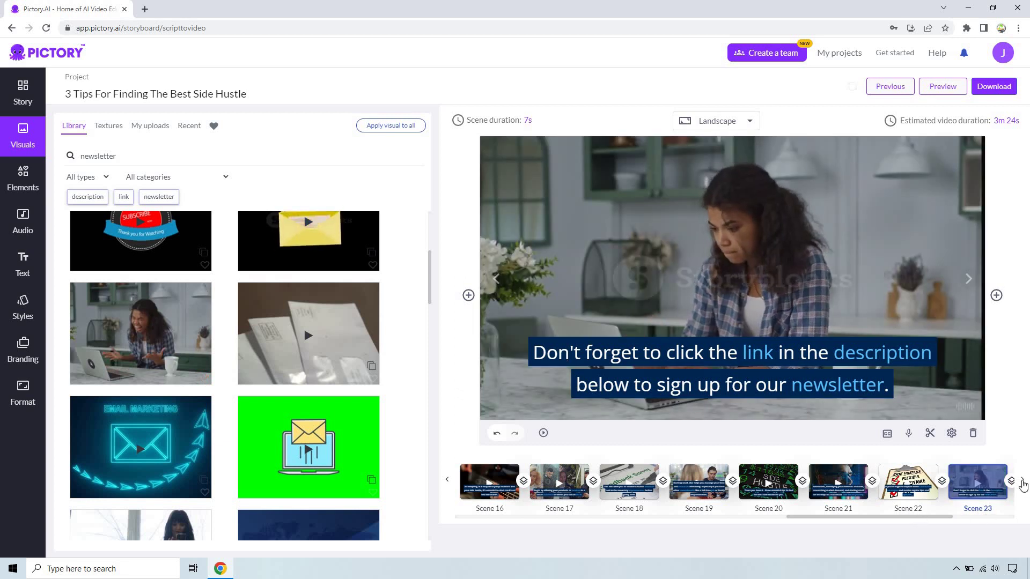
{"action": "left_click", "coordinate": [1023, 481]}
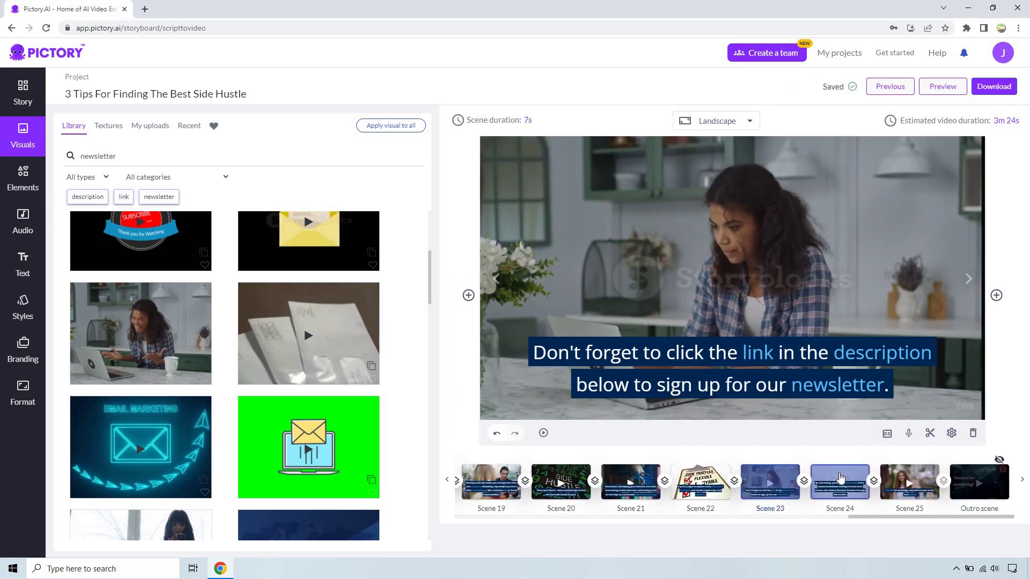
- Give Scene 24 the neon Financial Freedom sign clip from a 'financial freedom' search
{"action": "left_click", "coordinate": [840, 478]}
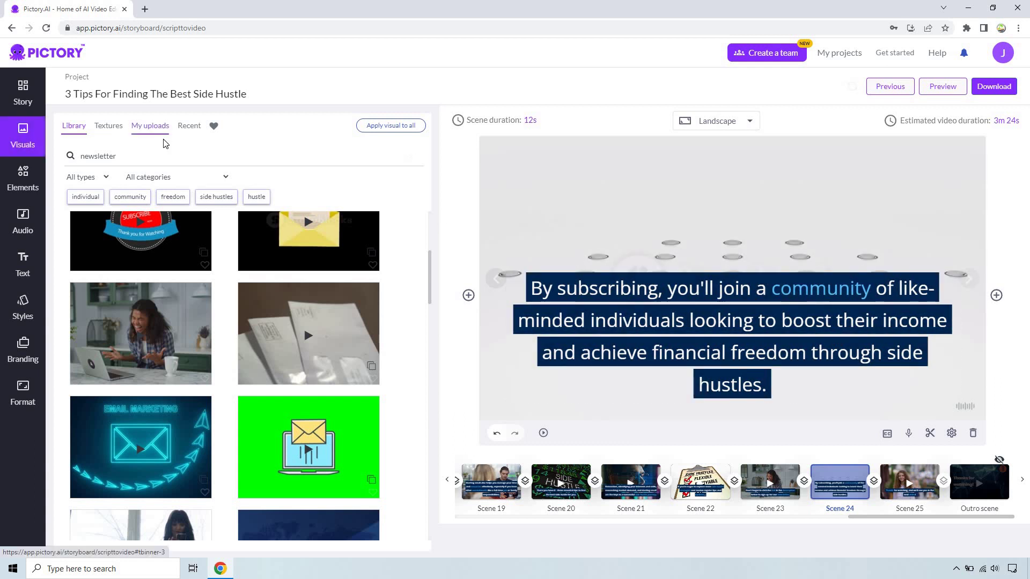
{"action": "double_click", "coordinate": [163, 157]}
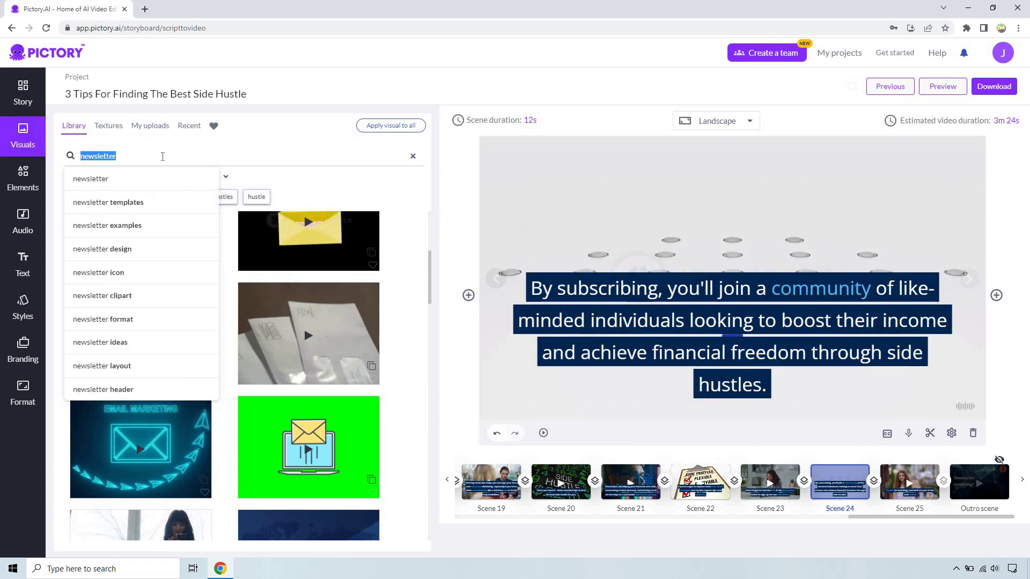
{"action": "type", "text": "financial freedom"}
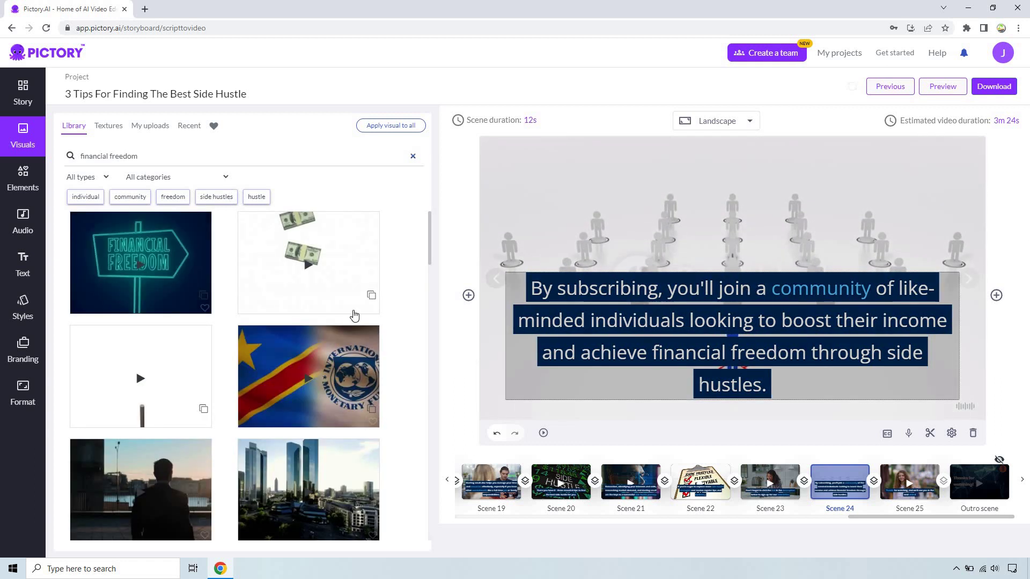
{"action": "mouse_move", "coordinate": [194, 279]}
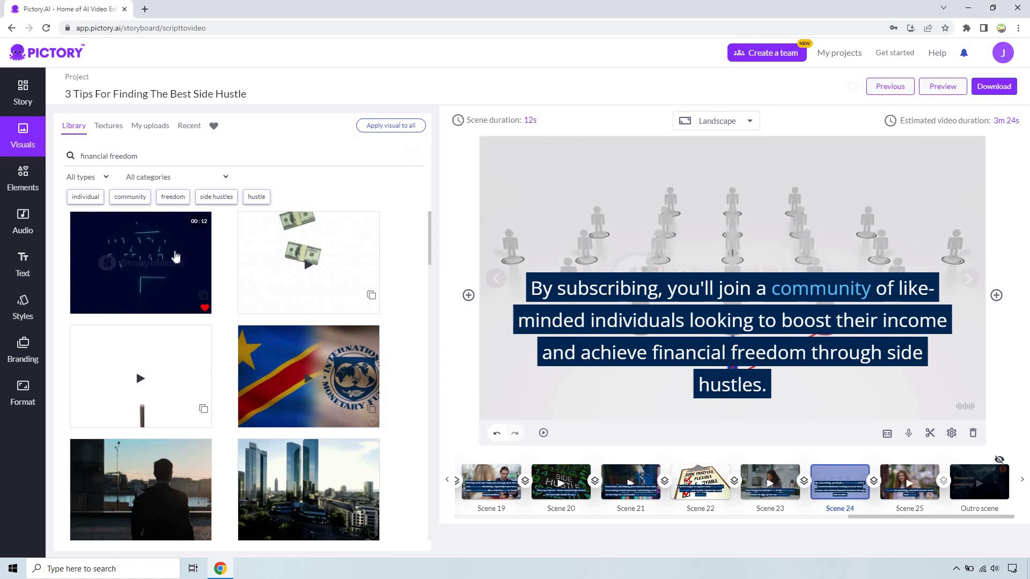
{"action": "left_click_drag", "start_coordinate": [851, 191], "coordinate": [851, 191]}
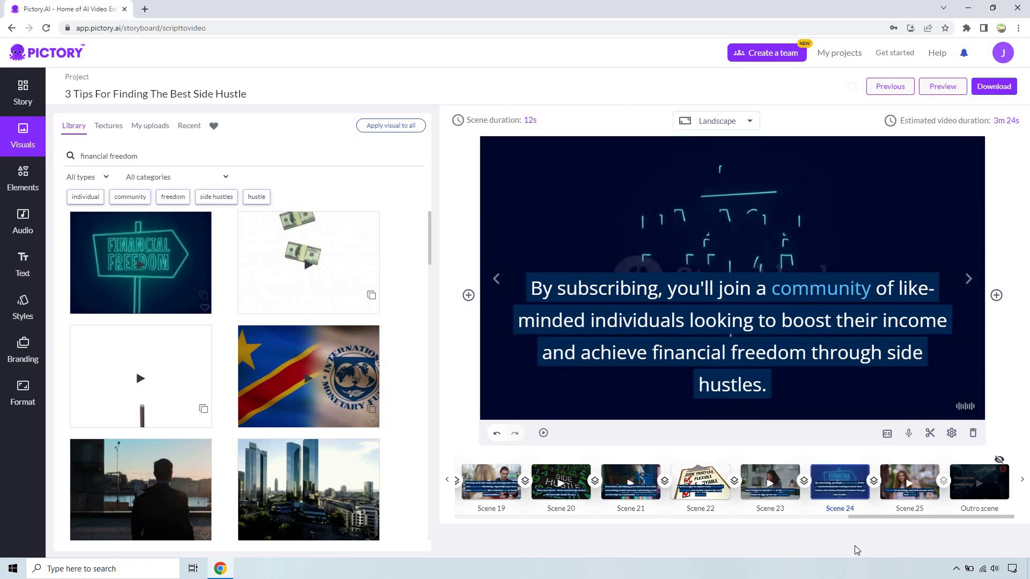
{"action": "left_click", "coordinate": [928, 484]}
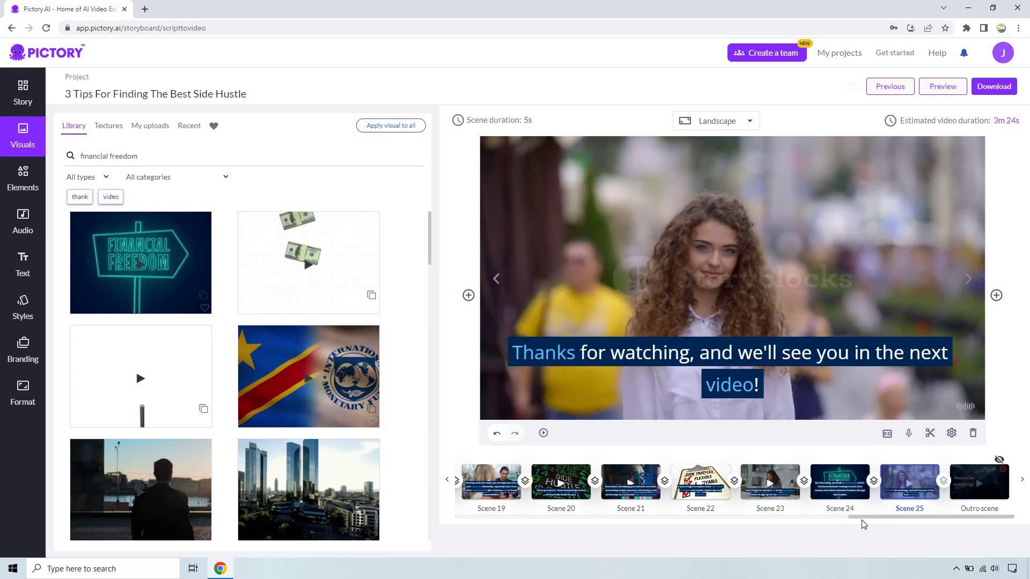
{"action": "left_click_drag", "start_coordinate": [862, 518], "coordinate": [490, 523]}
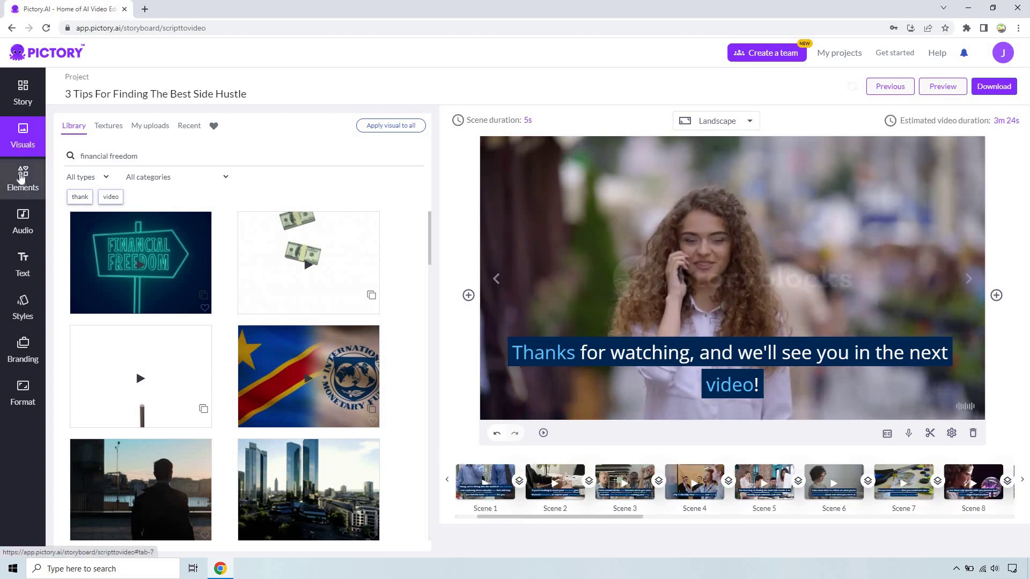
- Glance at Elements, then bring up the English (US) voices under Audio's Voice-over section
{"action": "left_click", "coordinate": [22, 178]}
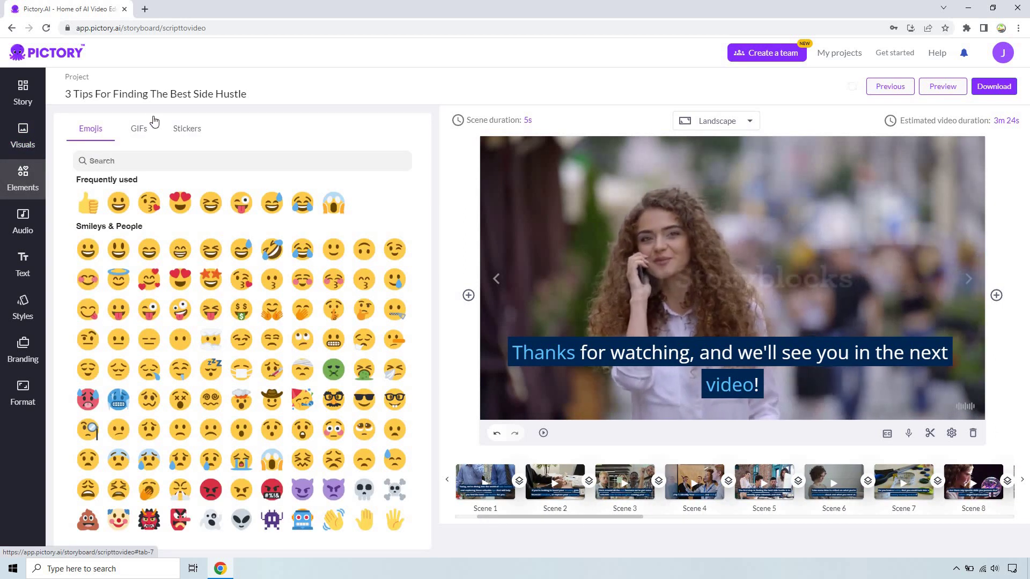
{"action": "left_click", "coordinate": [23, 223]}
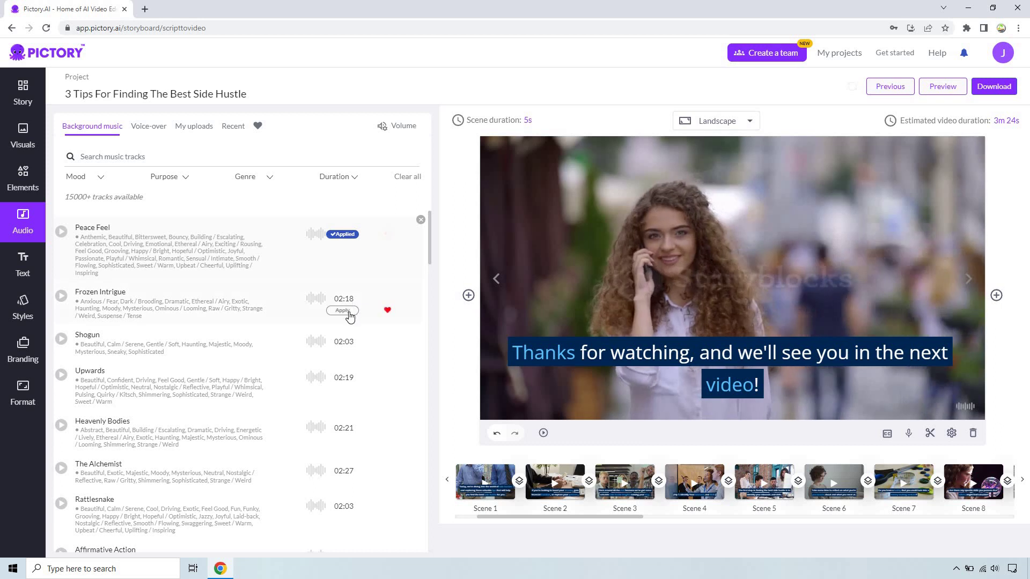
{"action": "left_click", "coordinate": [168, 131]}
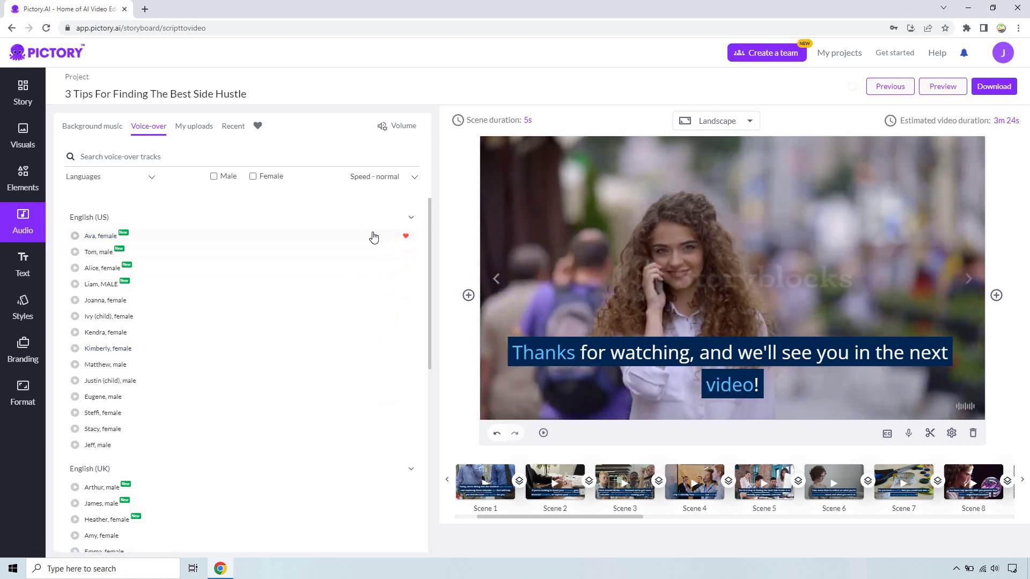
{"action": "mouse_move", "coordinate": [378, 238]}
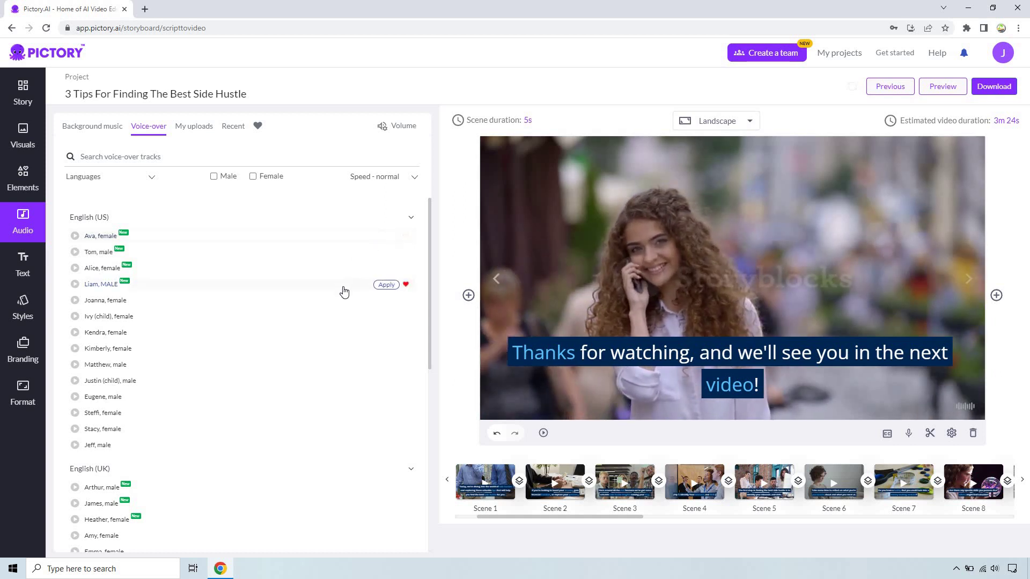
- Record a 6-second narration and attach it to Scene 1, shortening the scene to 6.3 s
{"action": "left_click", "coordinate": [486, 478]}
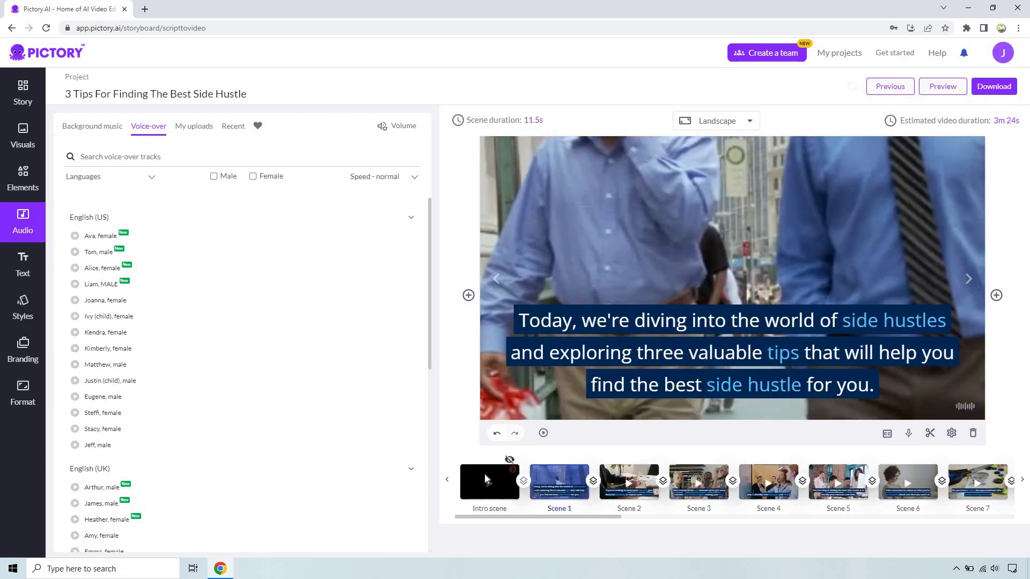
{"action": "left_click", "coordinate": [908, 434]}
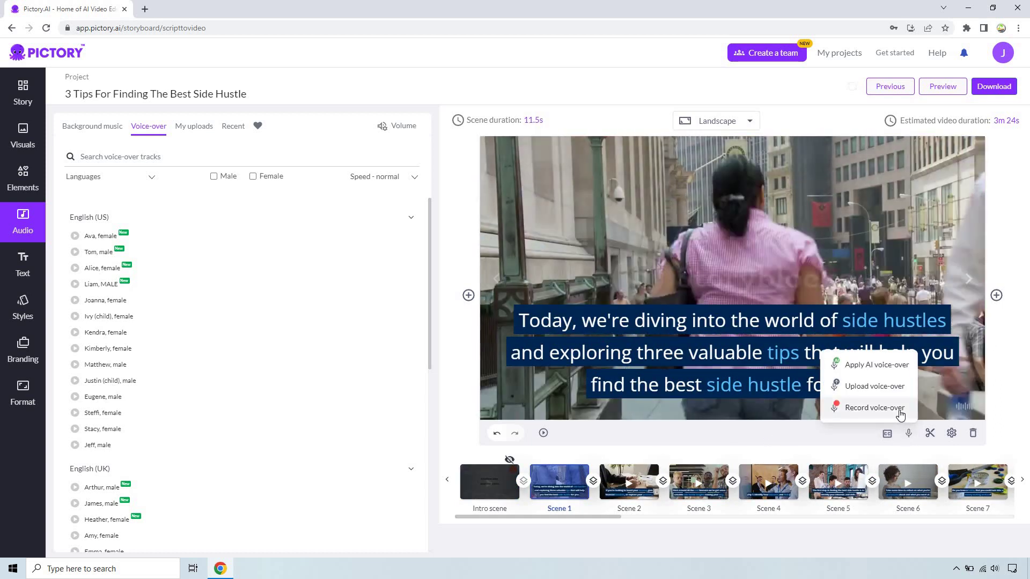
{"action": "left_click", "coordinate": [900, 412]}
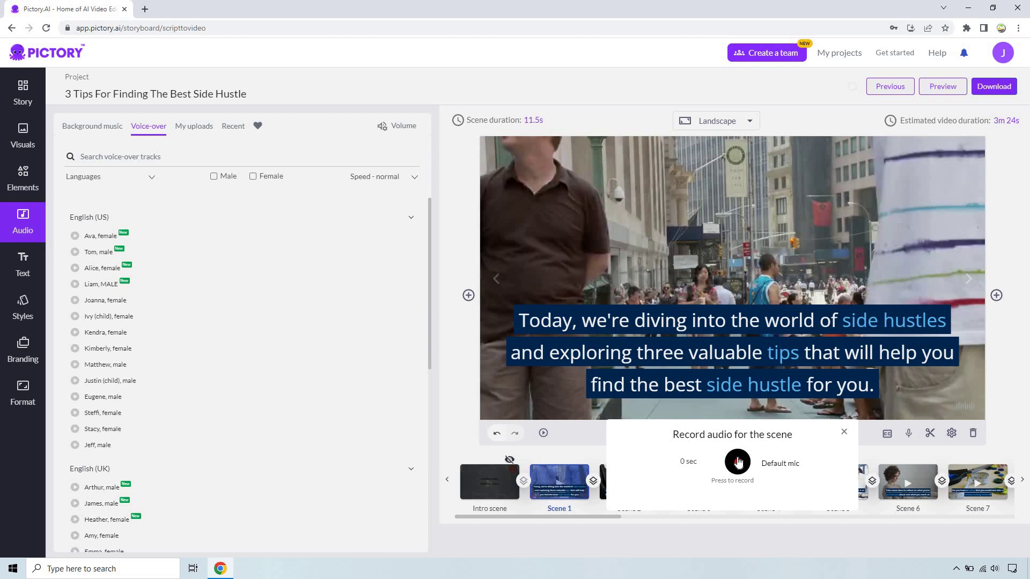
{"action": "left_click", "coordinate": [738, 462]}
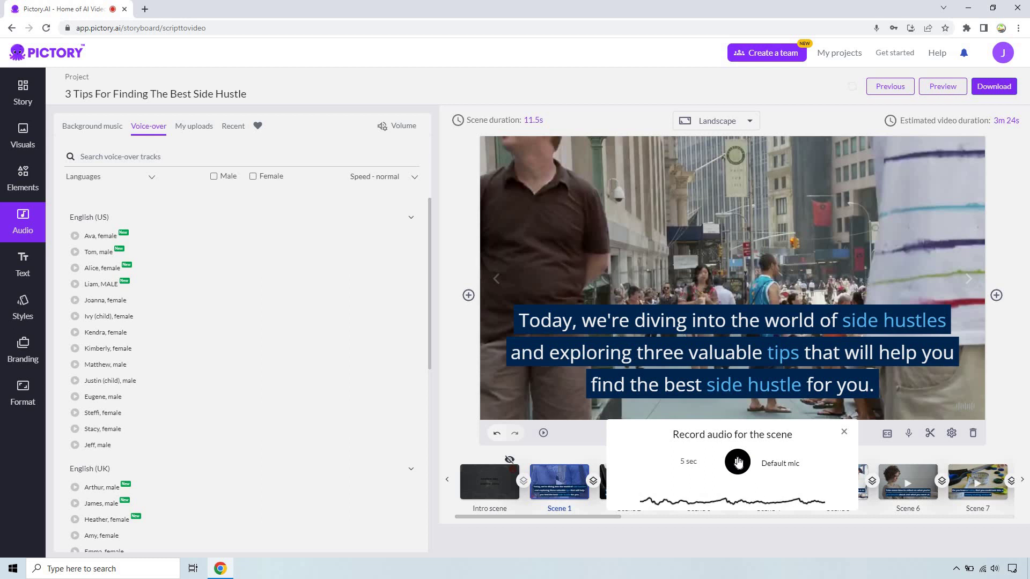
{"action": "left_click", "coordinate": [738, 462]}
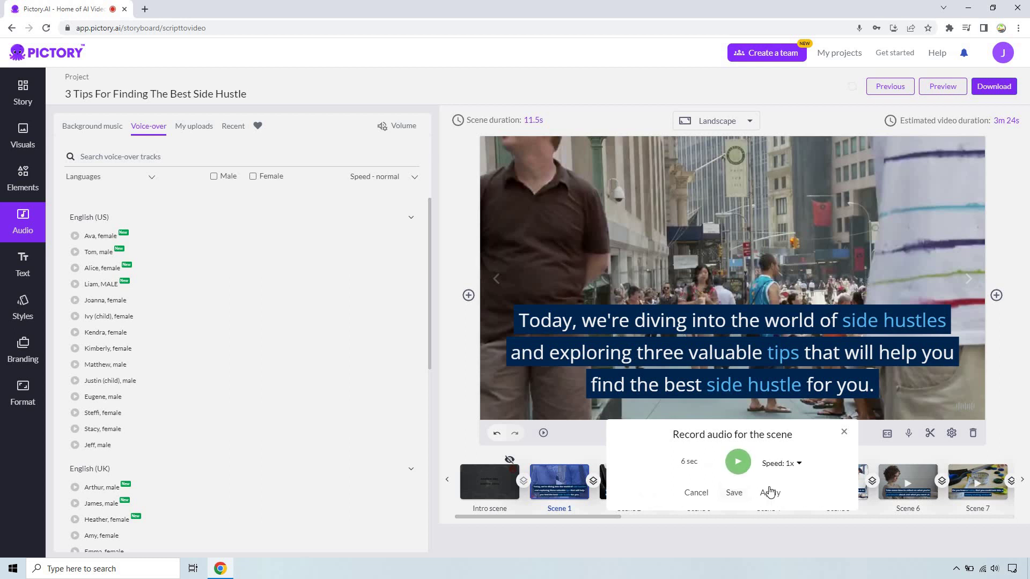
{"action": "left_click", "coordinate": [770, 492]}
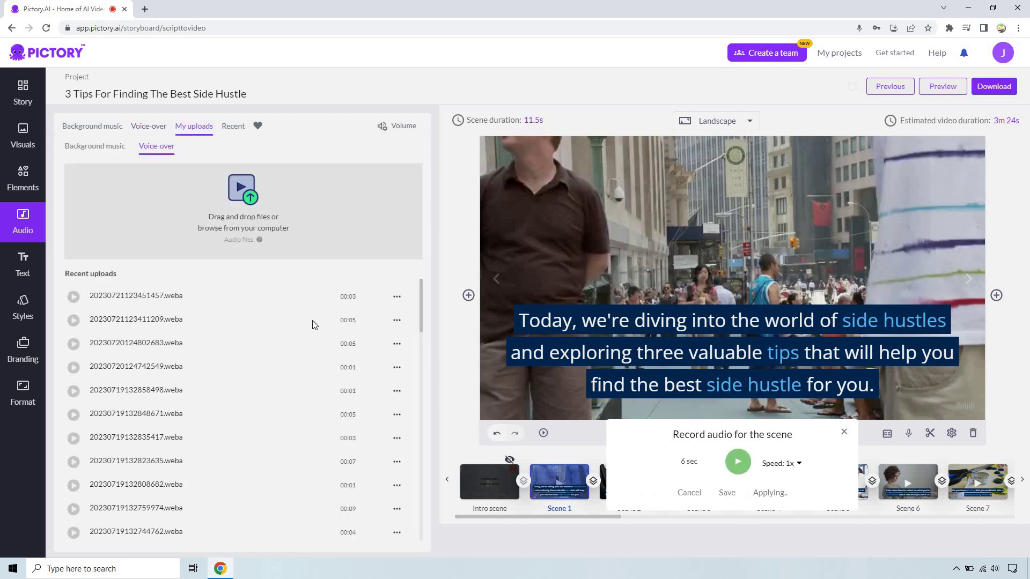
{"action": "mouse_move", "coordinate": [252, 345]}
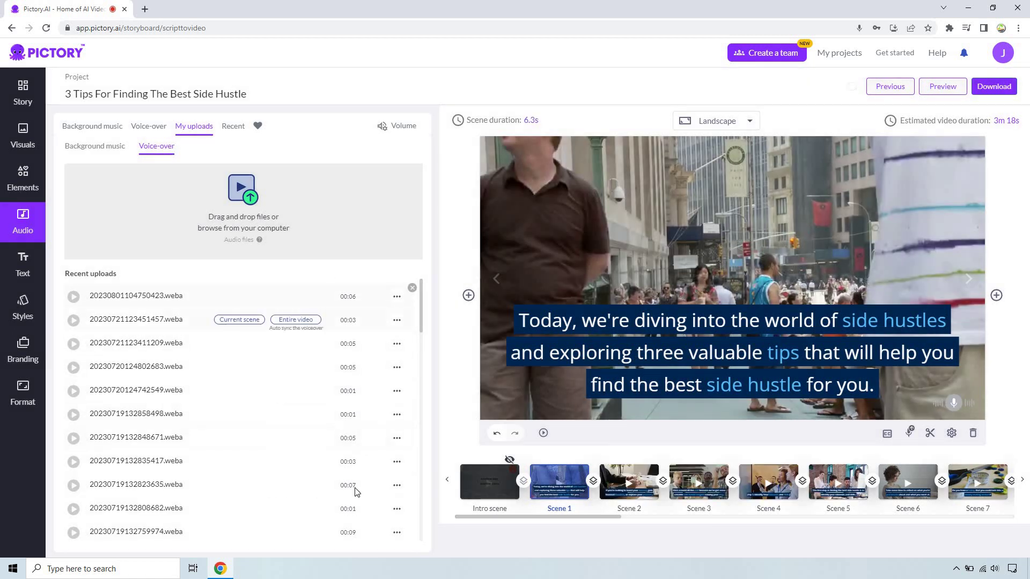
{"action": "left_click", "coordinate": [261, 294]}
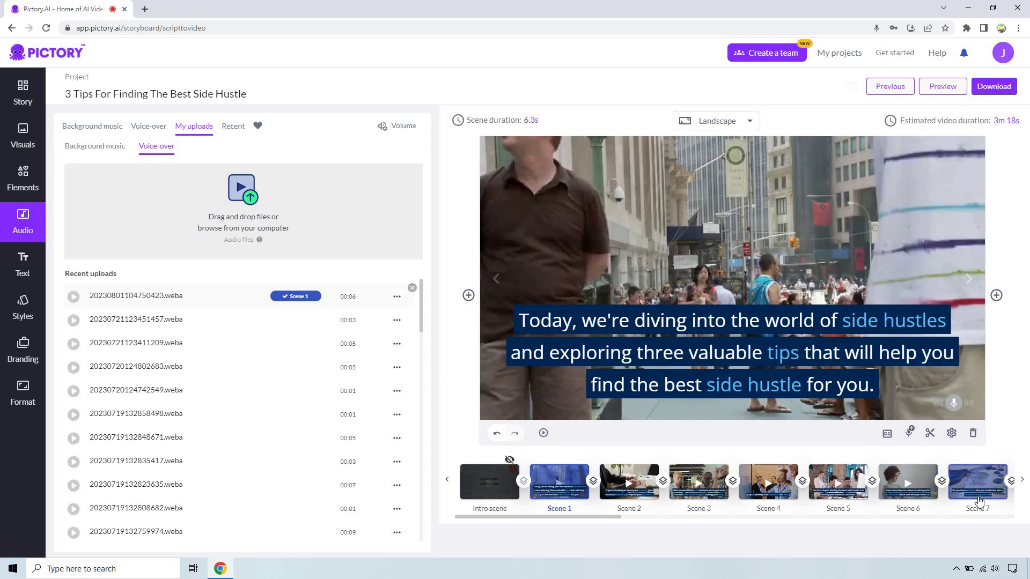
{"action": "mouse_move", "coordinate": [261, 342]}
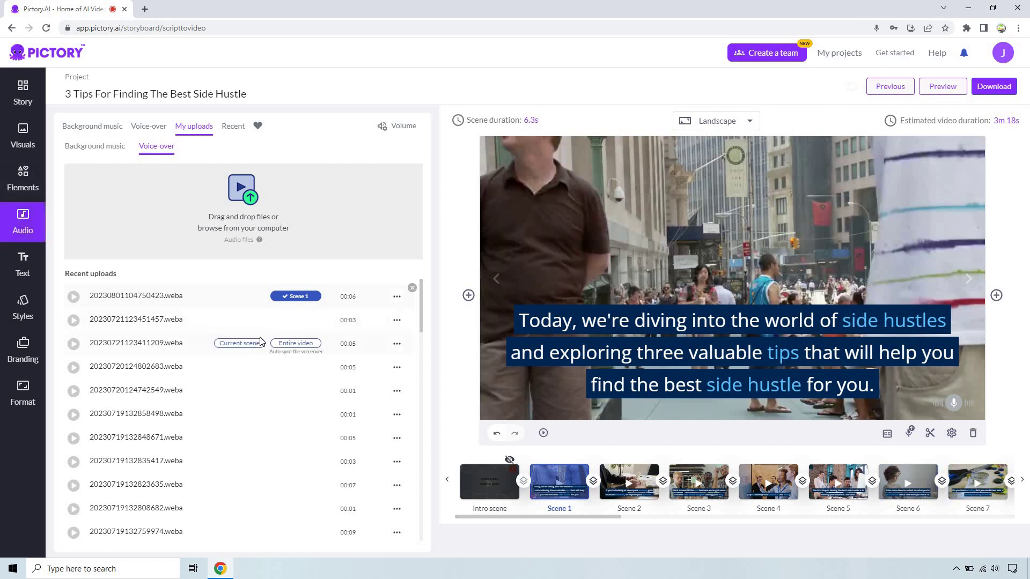
- Review the Text, Styles and Branding scene-logo options, then show the 720p 16:9 Format settings
{"action": "left_click", "coordinate": [24, 262]}
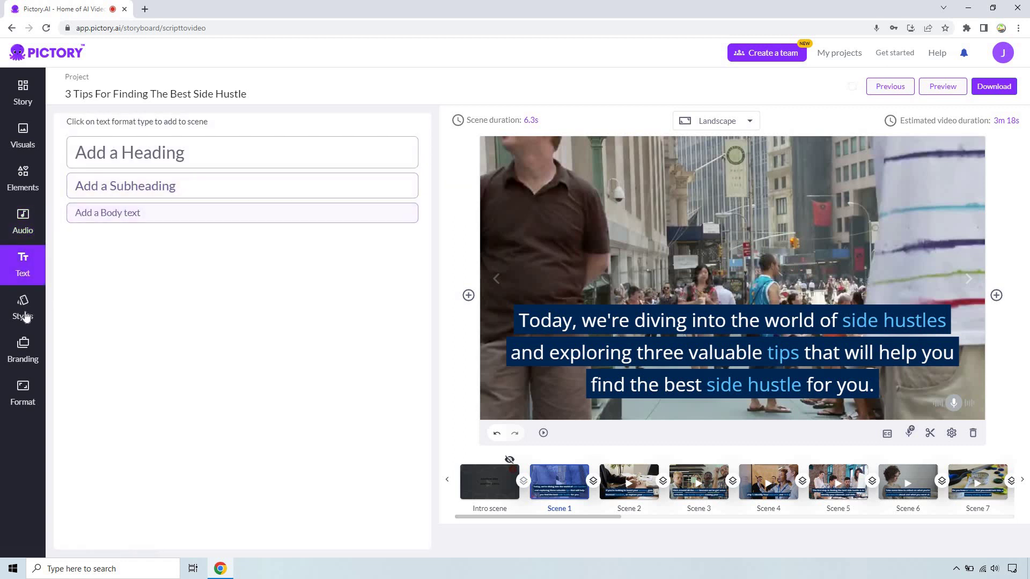
{"action": "left_click", "coordinate": [24, 313]}
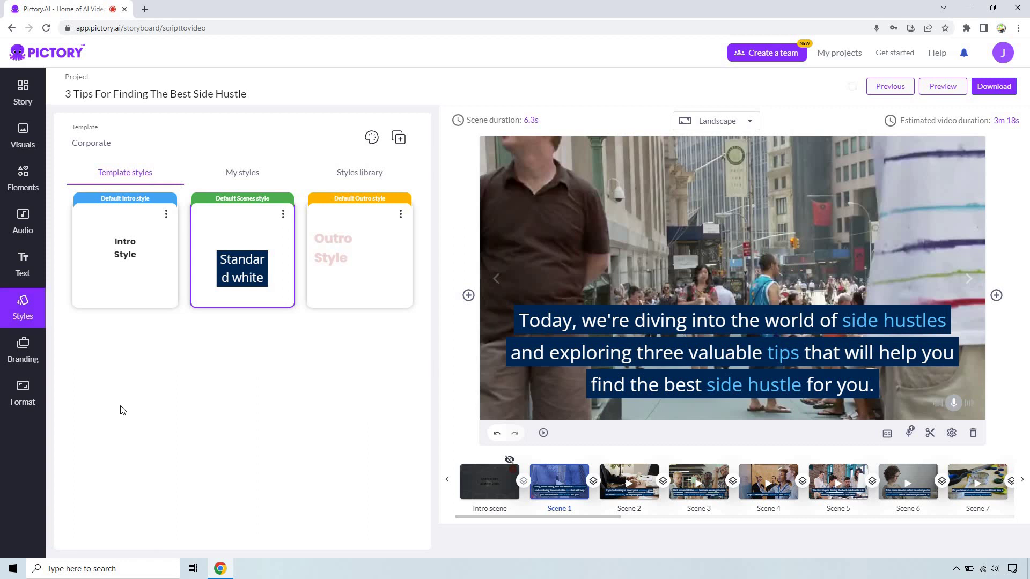
{"action": "left_click", "coordinate": [22, 351]}
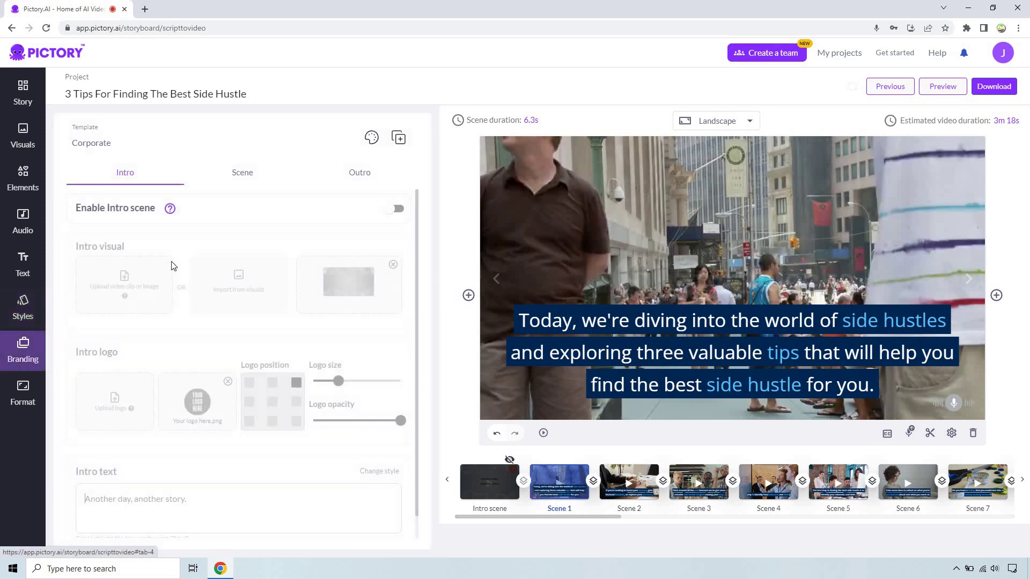
{"action": "left_click", "coordinate": [251, 171]}
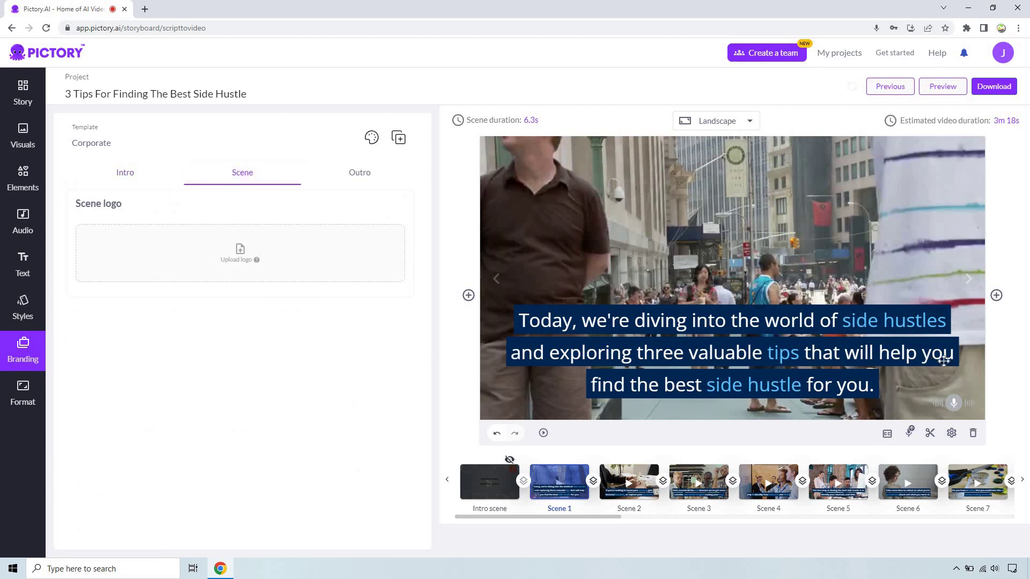
{"action": "left_click", "coordinate": [17, 392]}
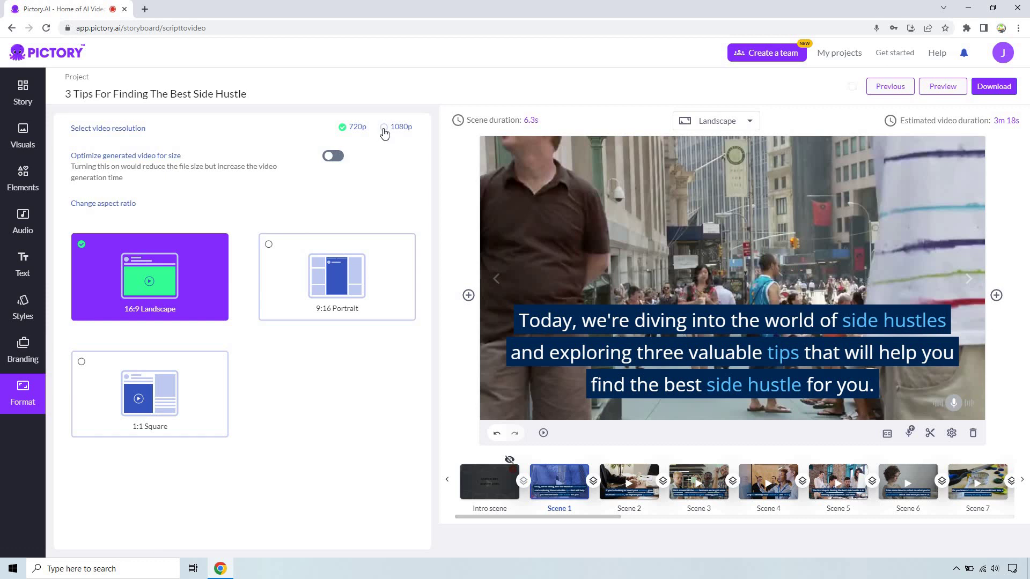